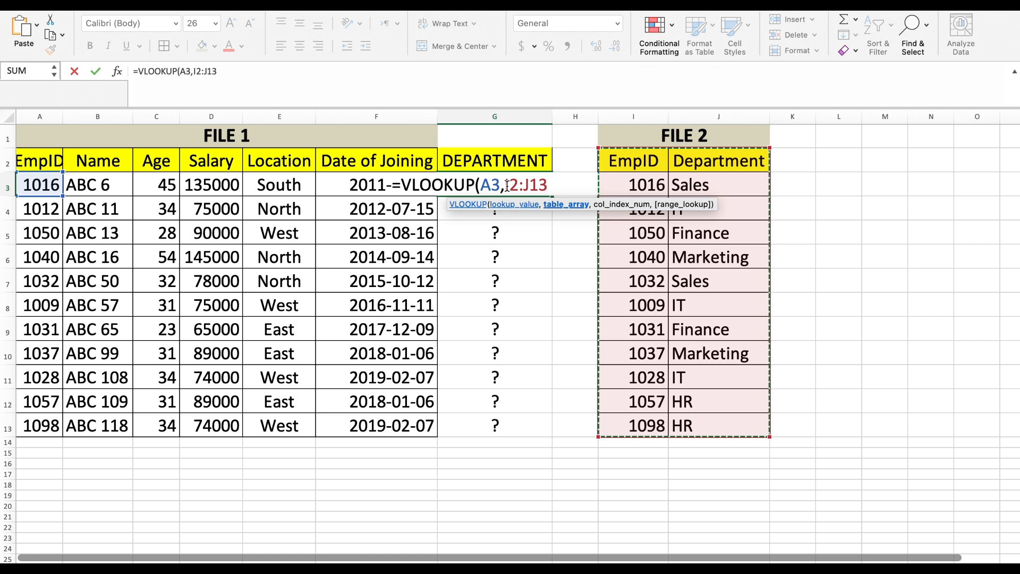
Make the VLOOKUP table range in G3 absolute as $I$2:$J$13.
click(506, 184)
text($)
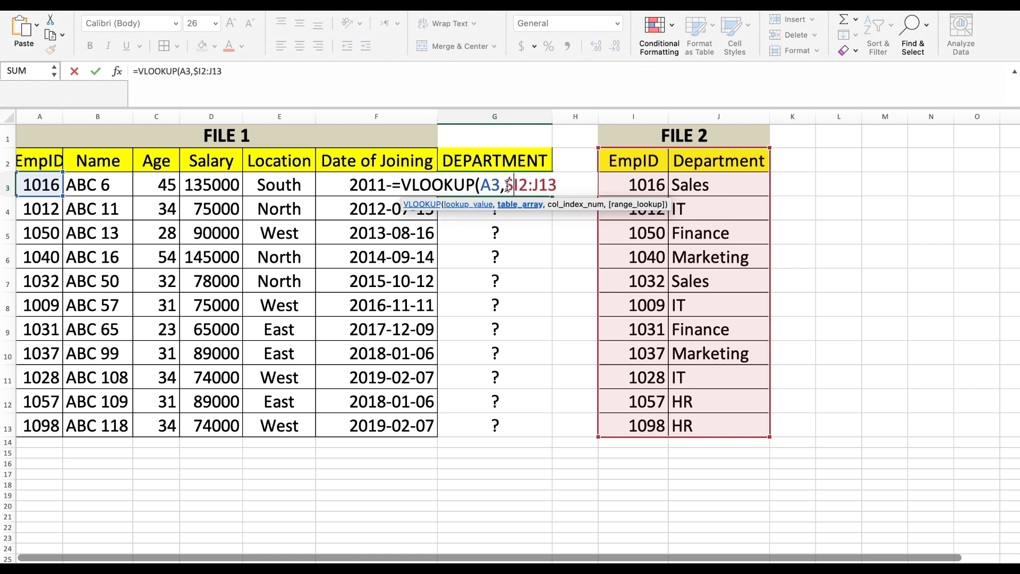
key(Right)
text($)
key(Right)
key(Right)
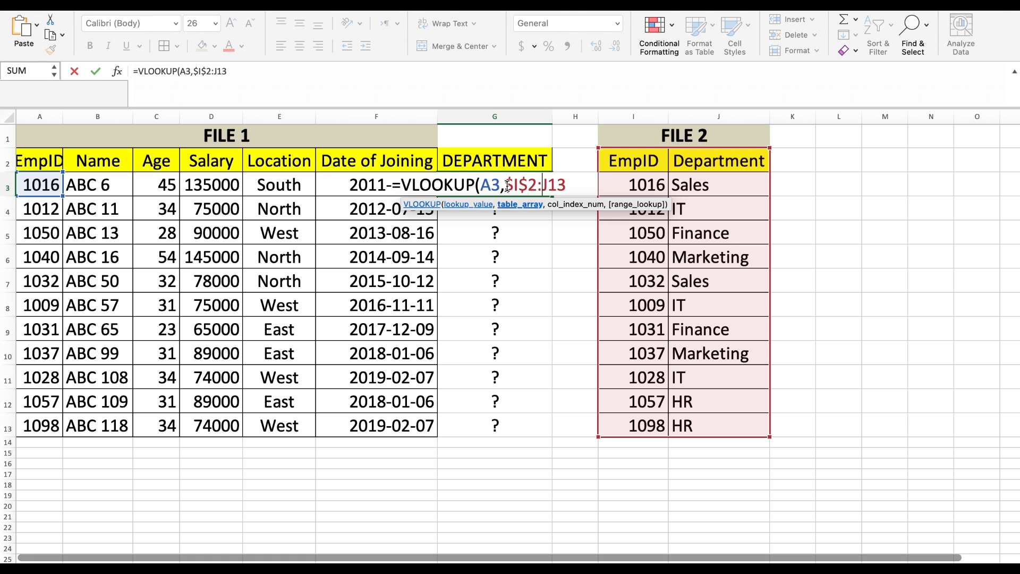
text($)
key(Right)
text($)
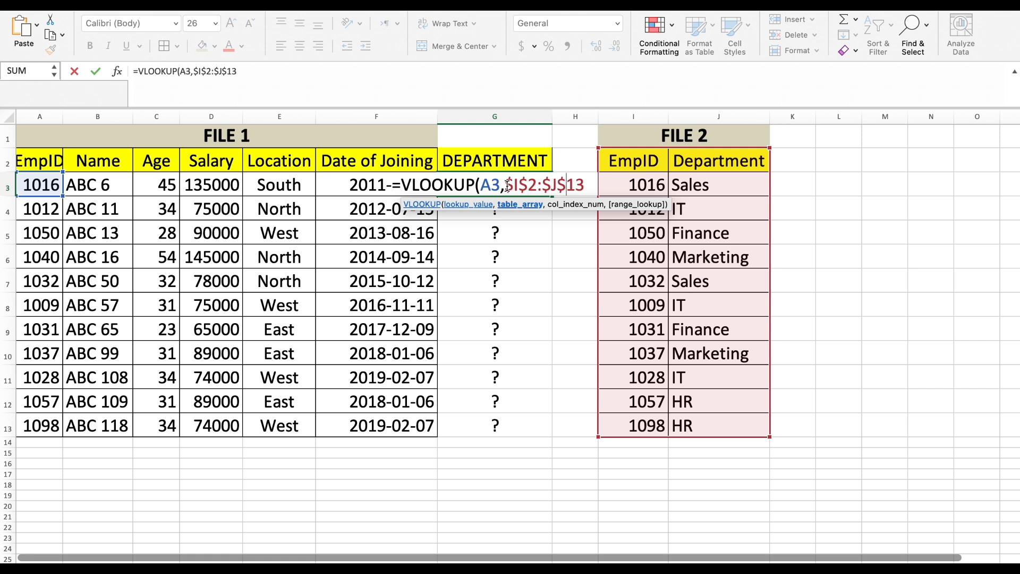
Complete the VLOOKUP in G3 with column index 2 and FALSE for an exact match, and enter the formula.
click(586, 184)
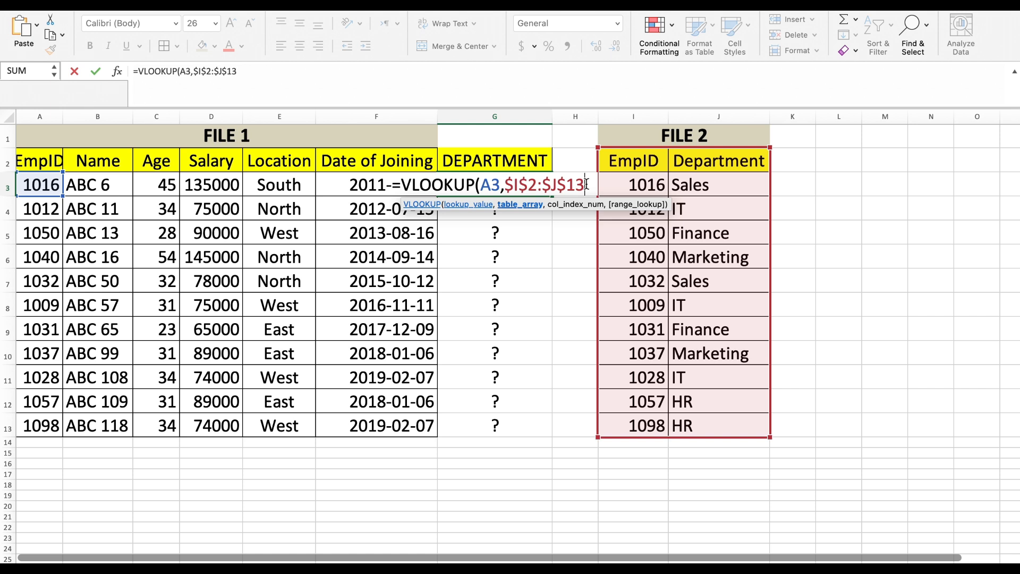
text(,)
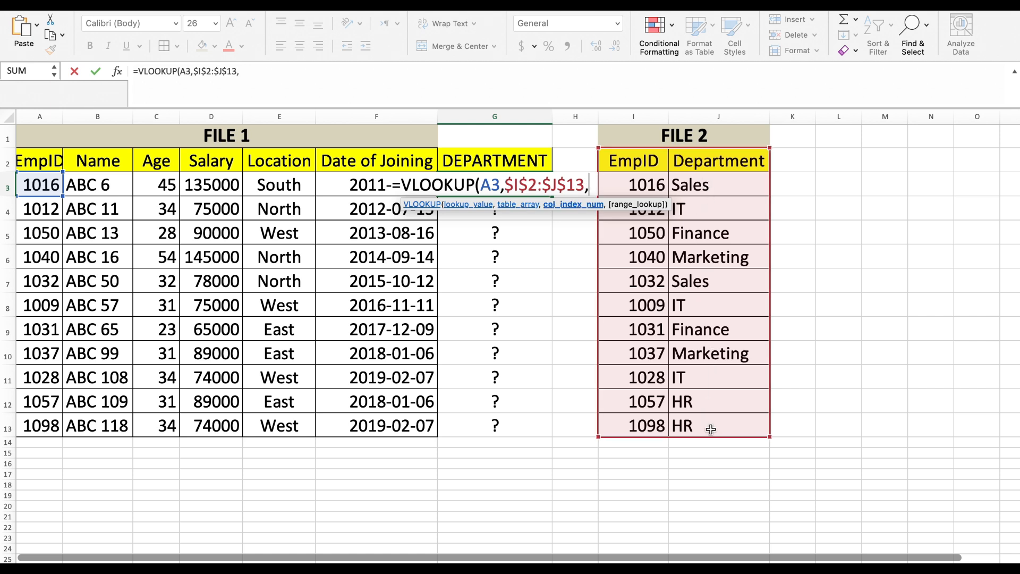
text(2)
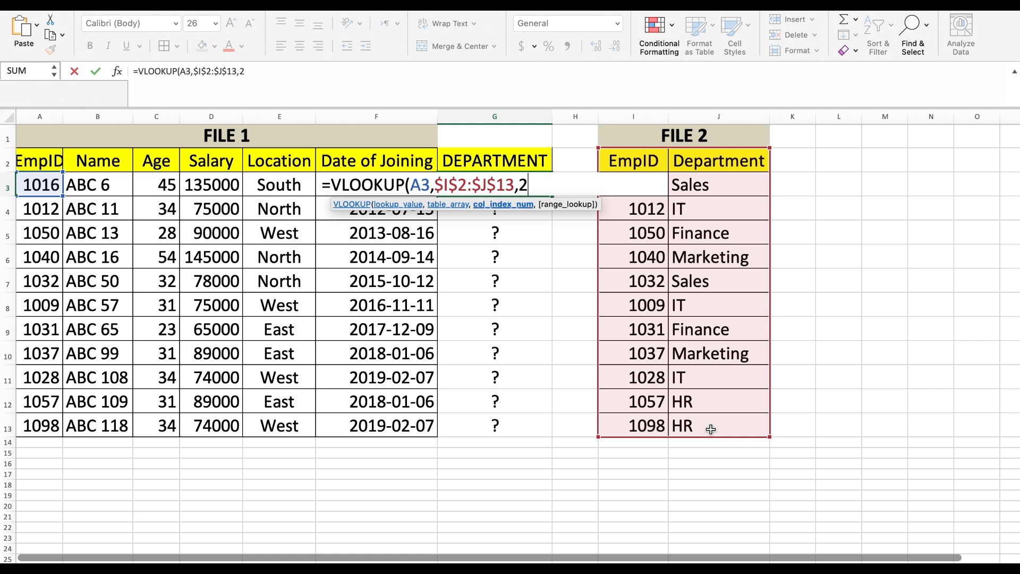
text(,)
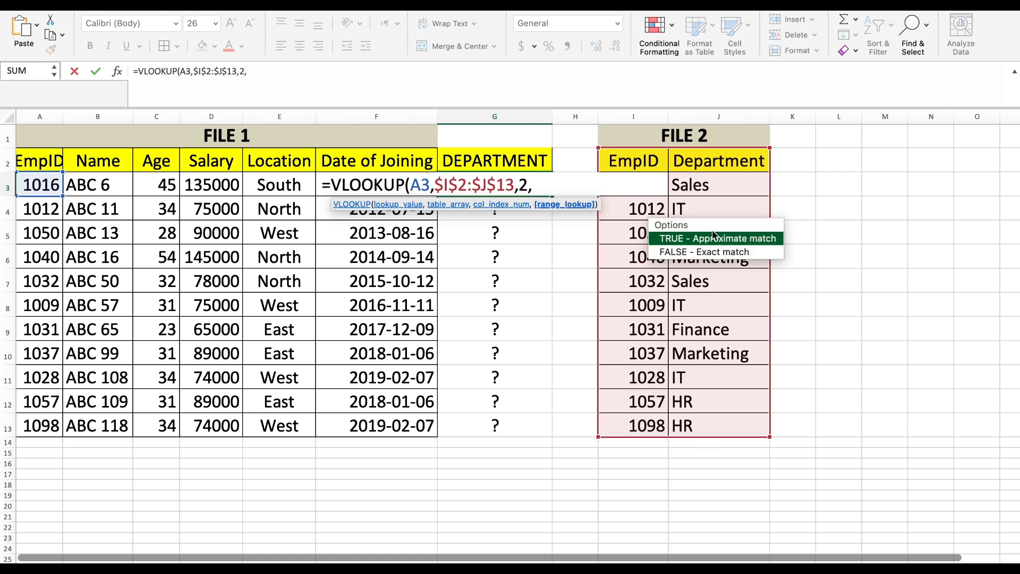
double_click(708, 254)
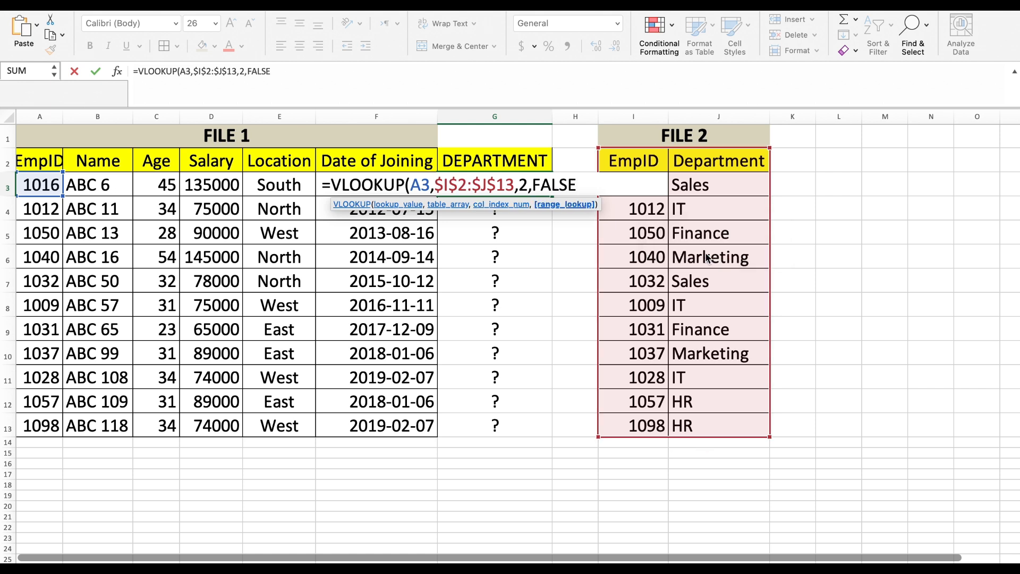
text())
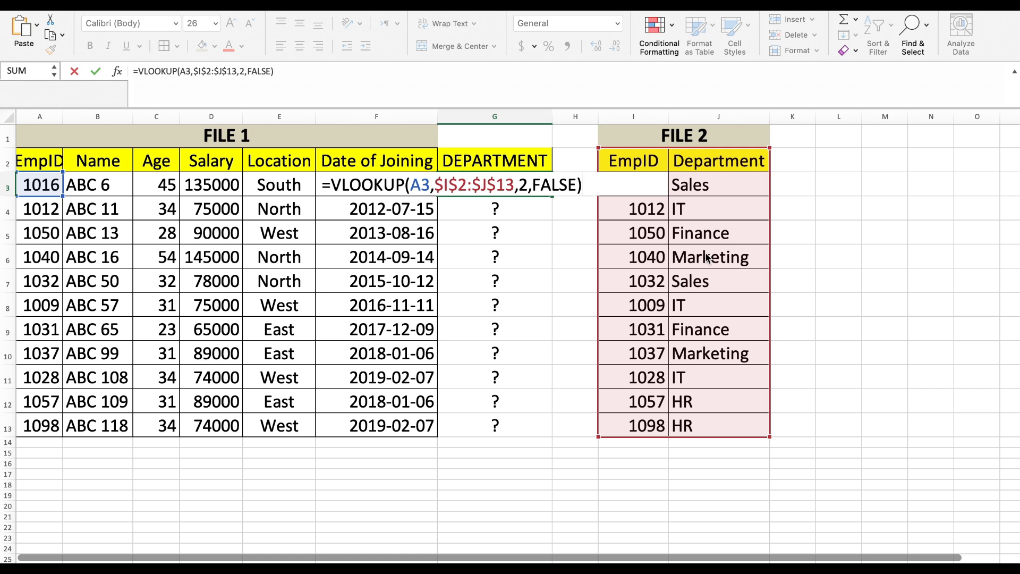
drag(274, 71, 128, 74)
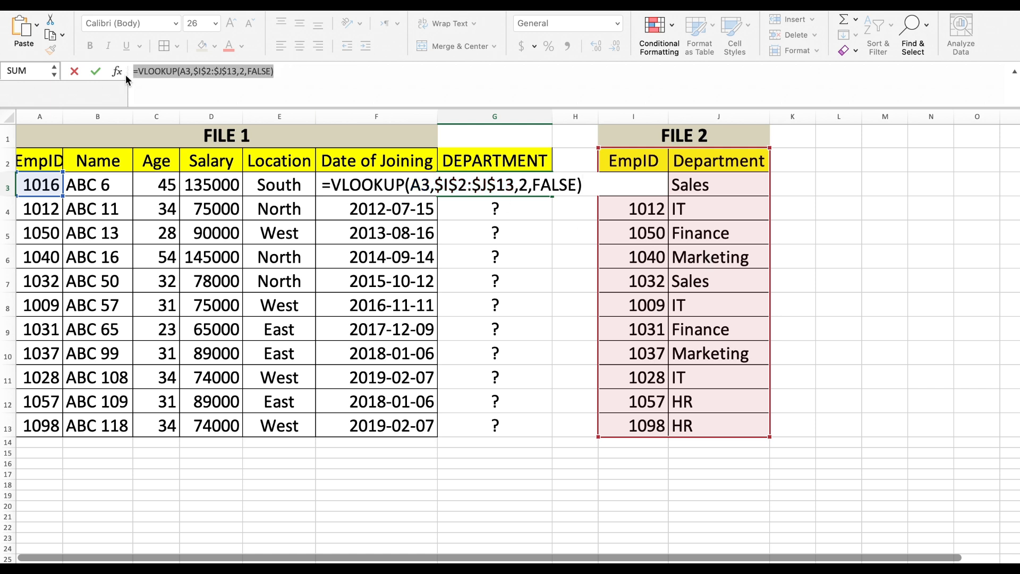
key(Return)
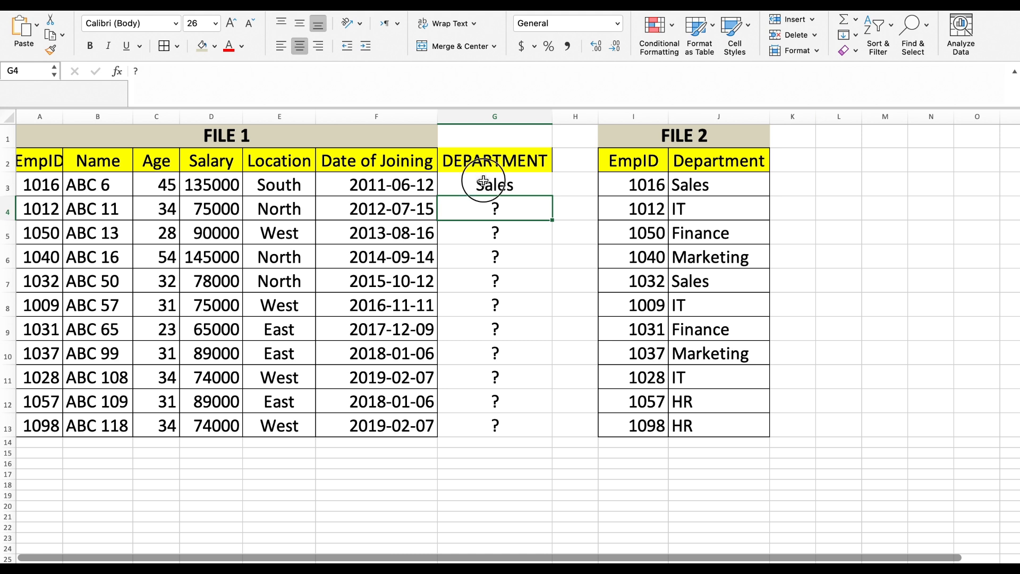
Fill the G3 lookup formula down the DEPARTMENT column to row 13 and compare the results with File 2's Department column.
click(483, 181)
double_click(552, 195)
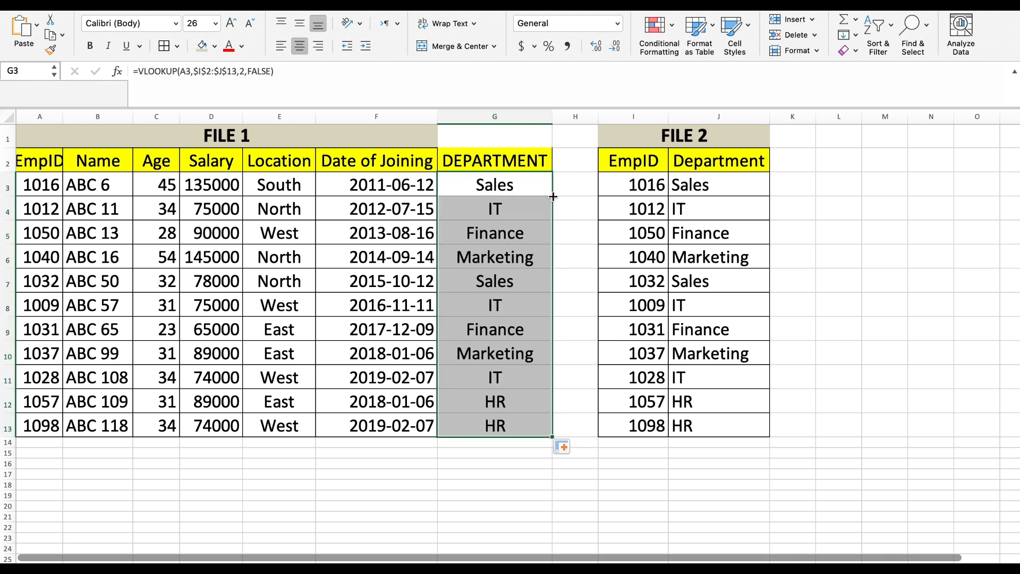
click(496, 210)
drag(499, 183, 518, 420)
drag(698, 184, 706, 426)
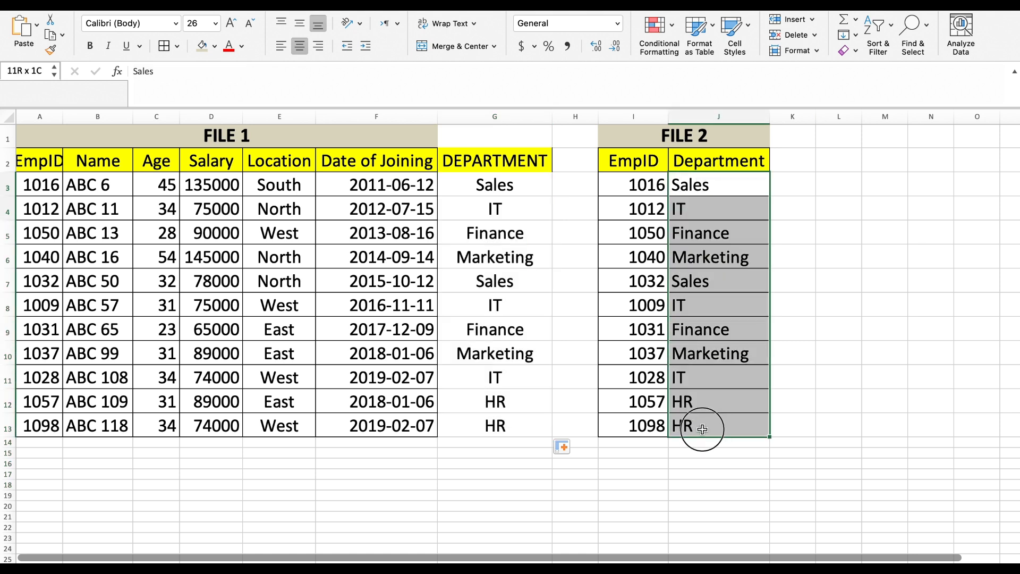
click(473, 212)
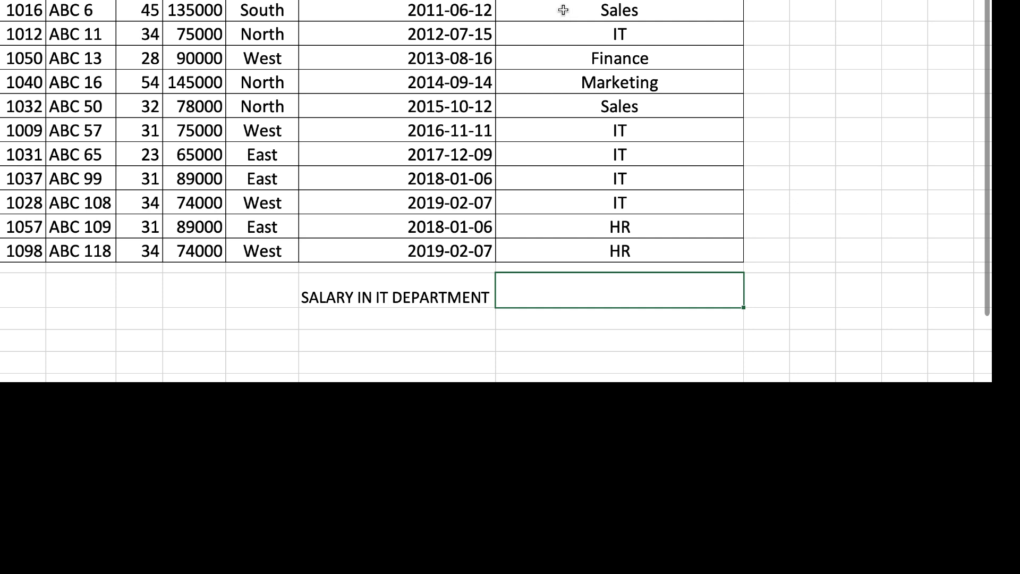
Total the IT salaries in the cell beside SALARY IN IT DEPARTMENT with =SUMIF(G3:G13,"IT",D3:D13).
drag(563, 10, 540, 246)
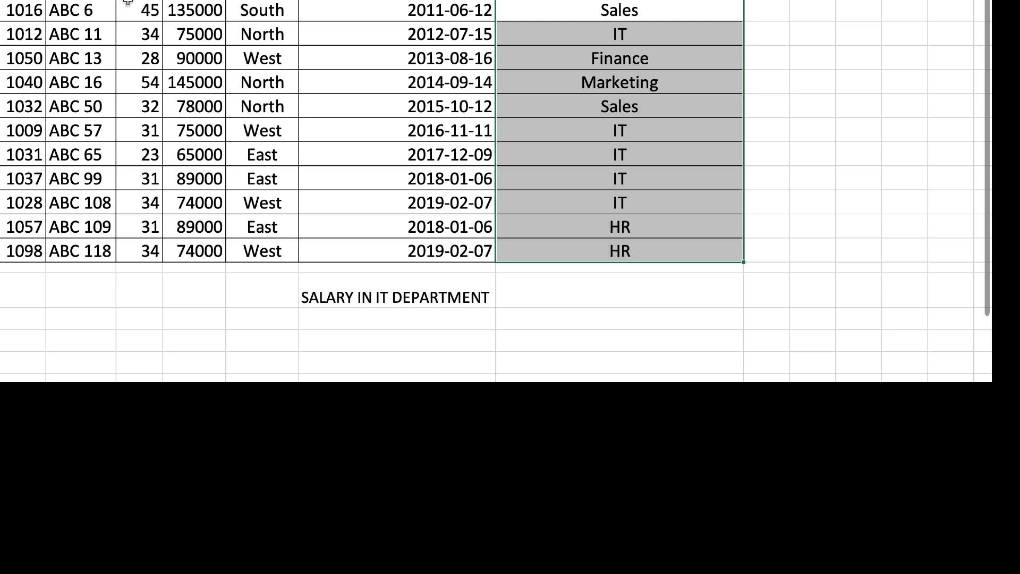
drag(186, 8, 196, 252)
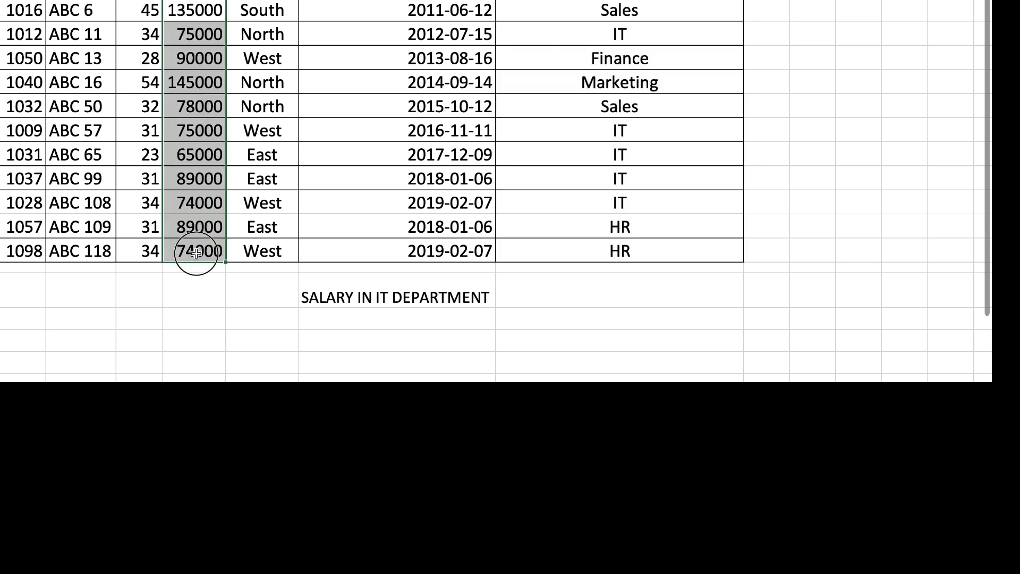
click(569, 289)
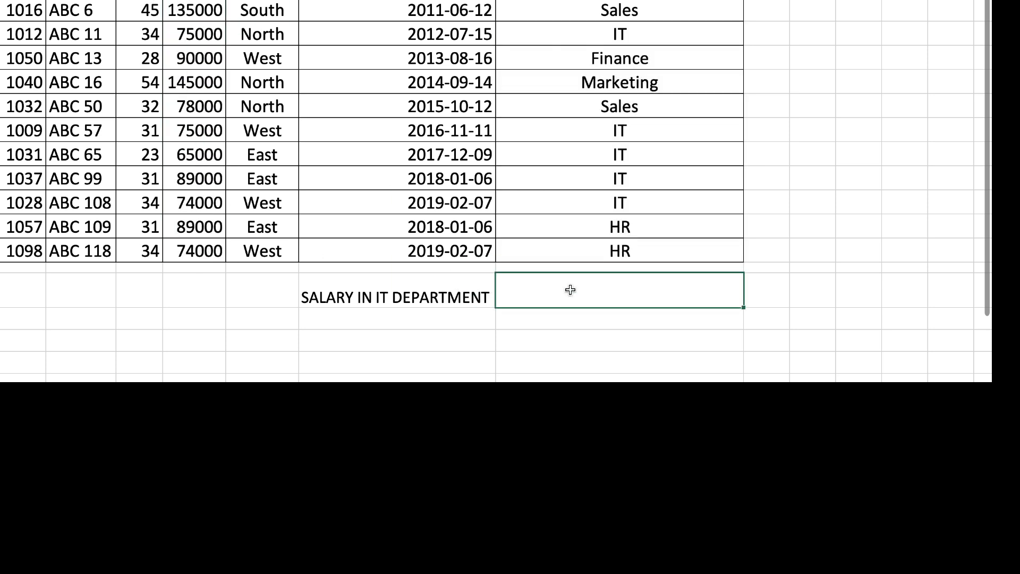
text(=sum)
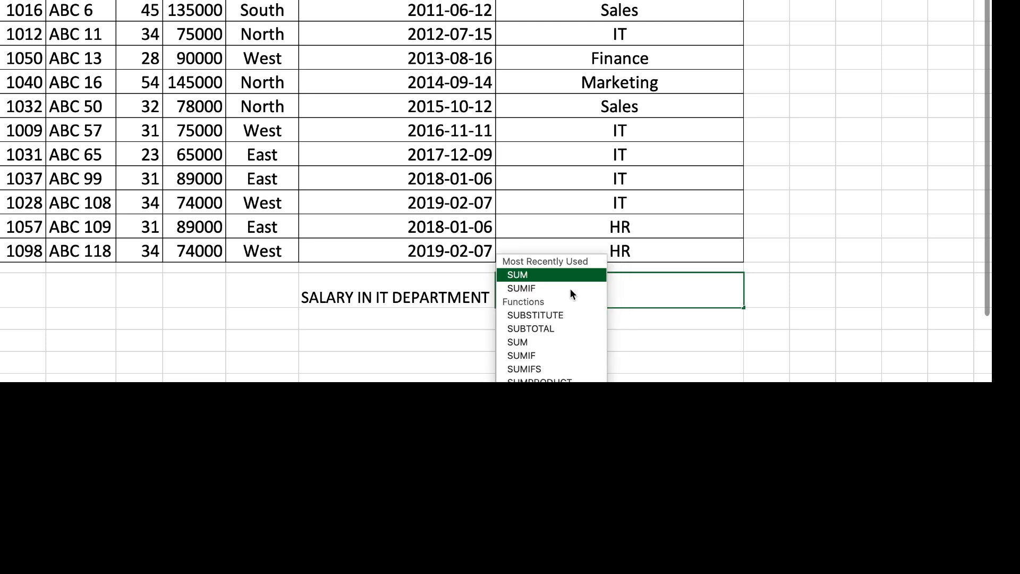
text(if()
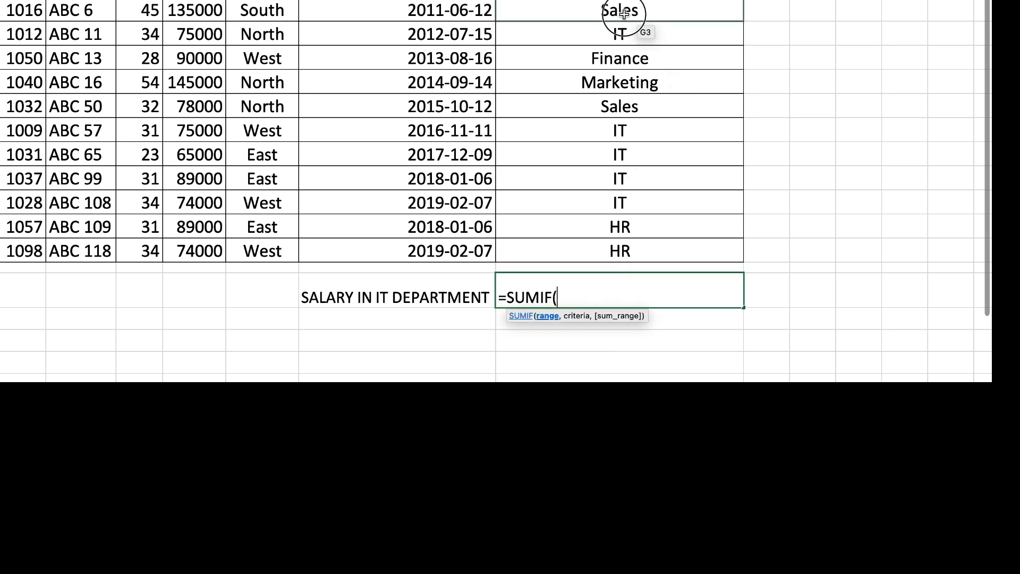
drag(627, 11, 619, 252)
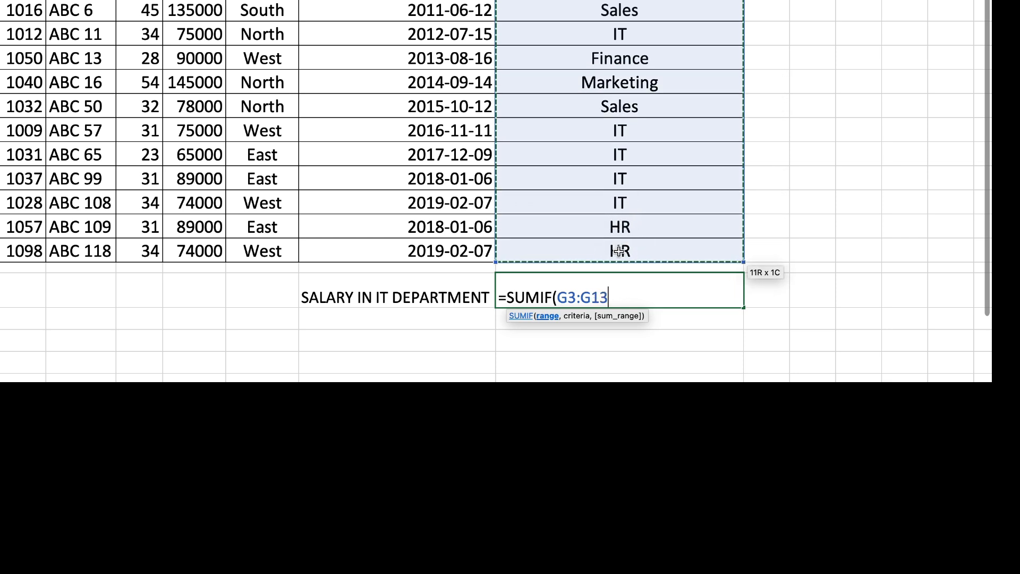
text(,)
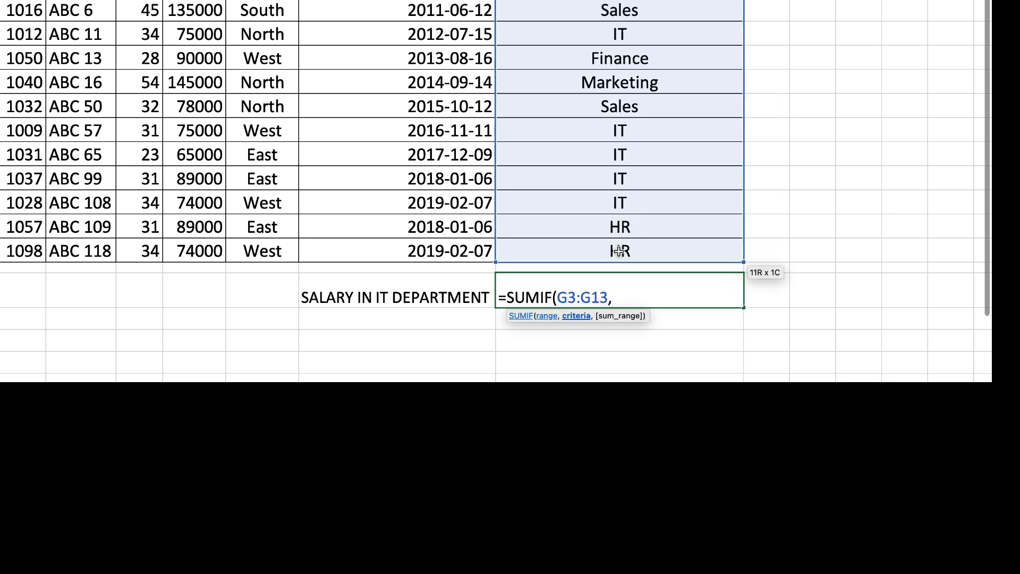
text("IT",)
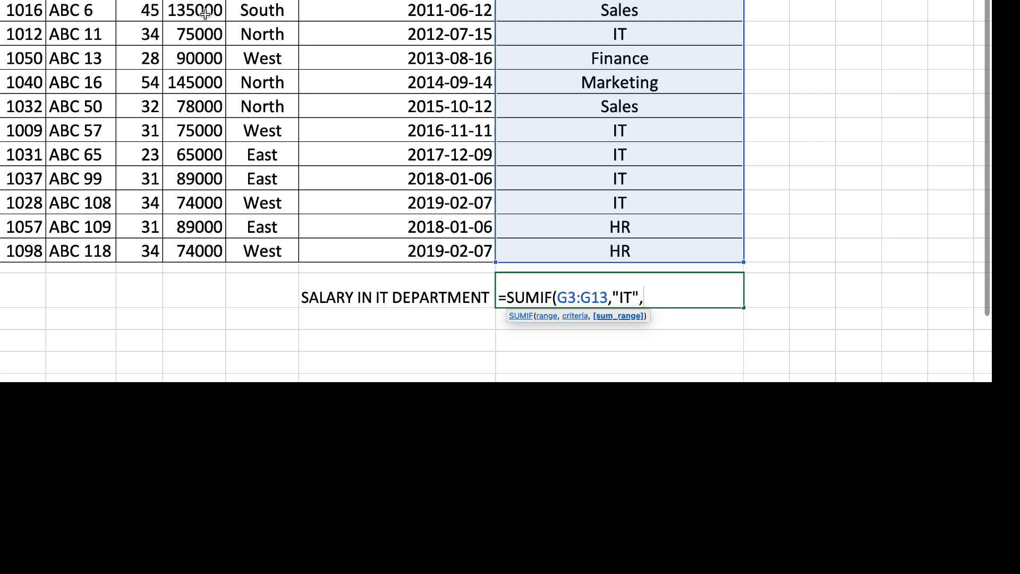
drag(205, 14, 200, 249)
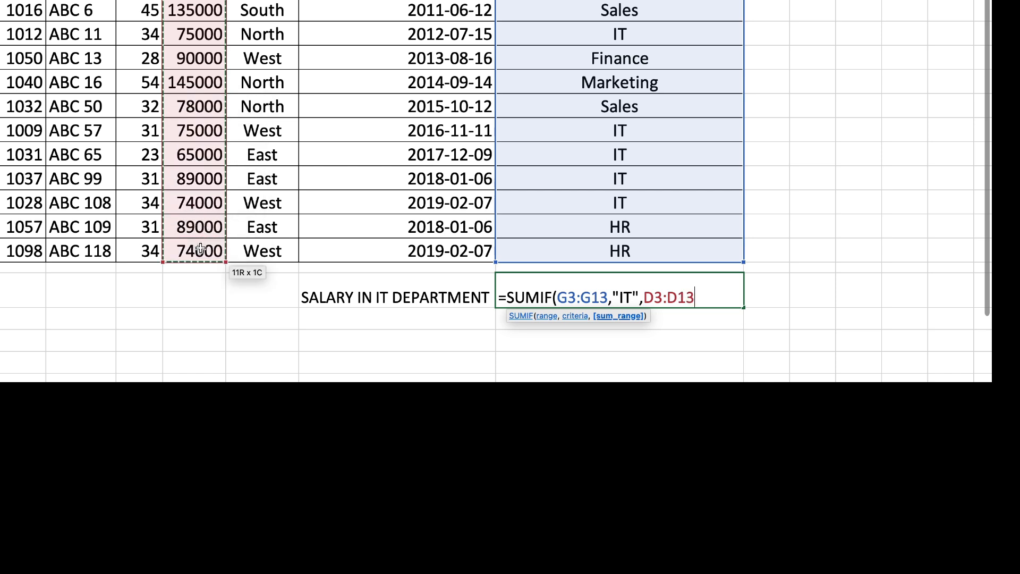
text())
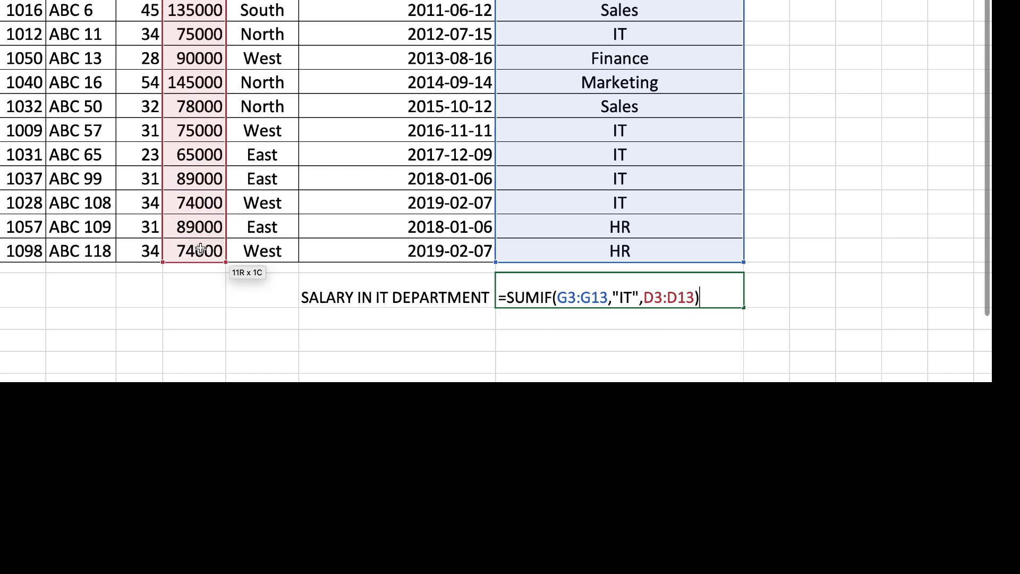
key(Return)
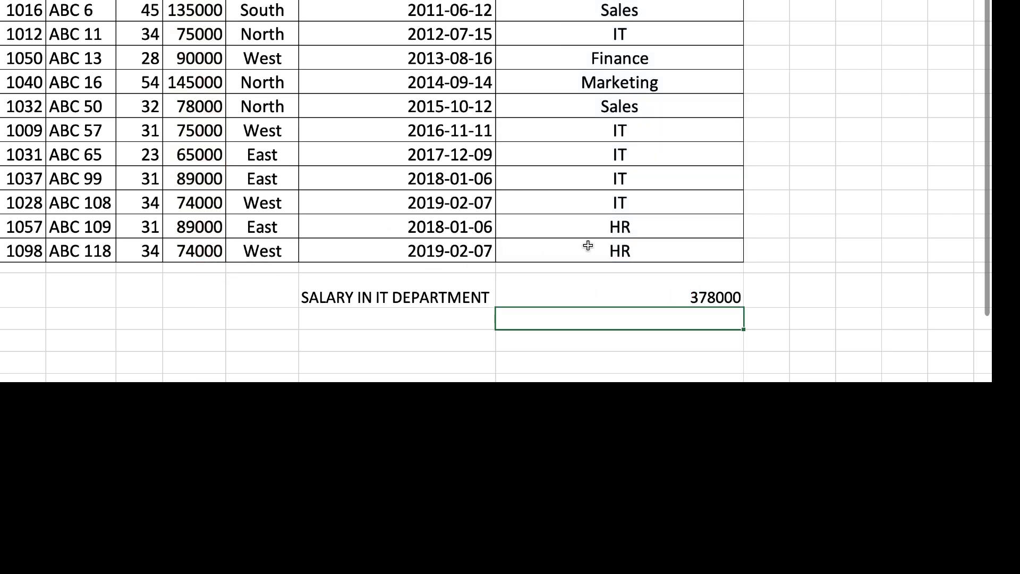
click(594, 295)
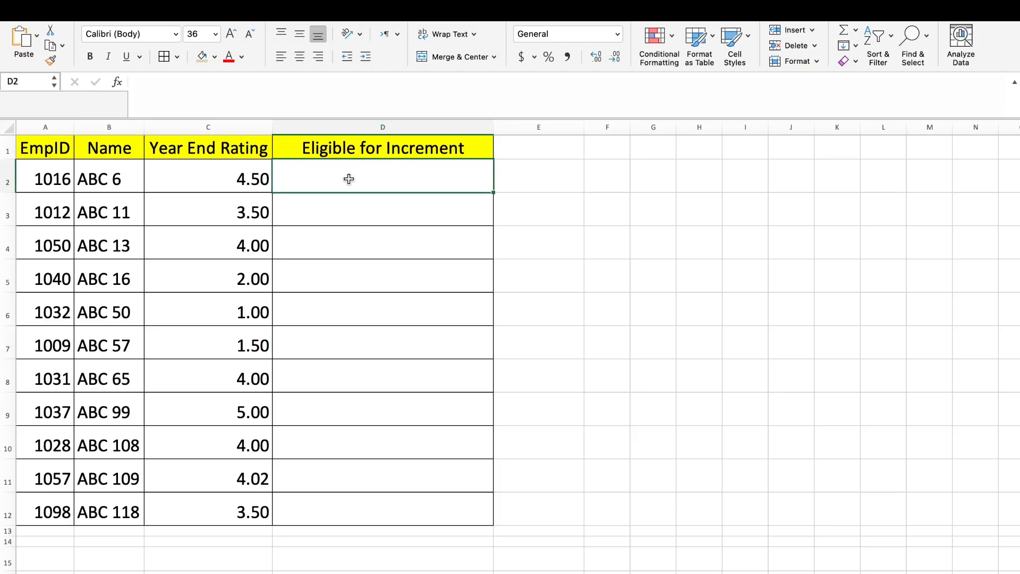
Enter =IF(C2>2,"YES","NO") in D2 to flag whether the first employee is eligible for an increment.
text(=IF)
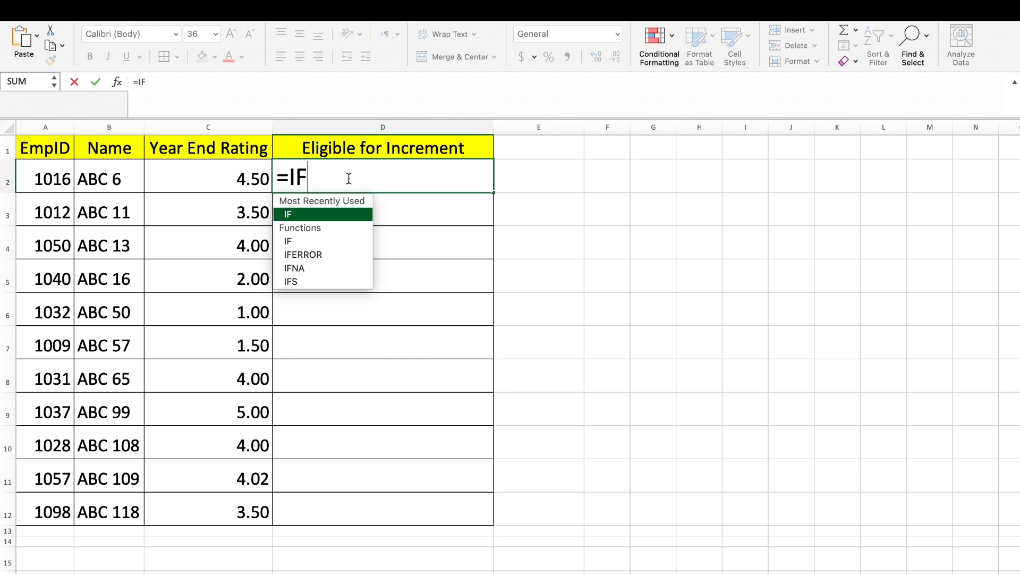
text(()
click(231, 168)
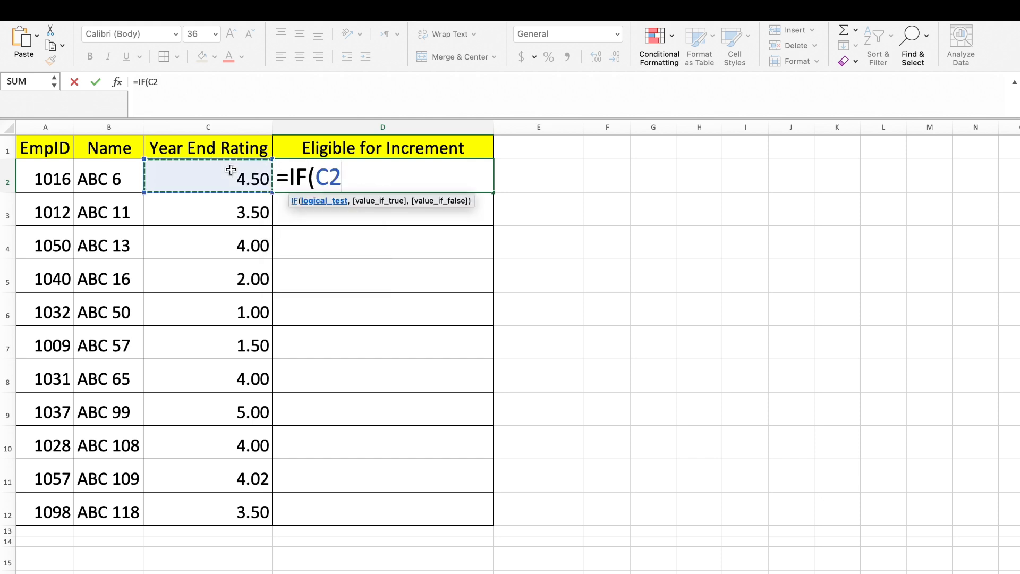
text(>2)
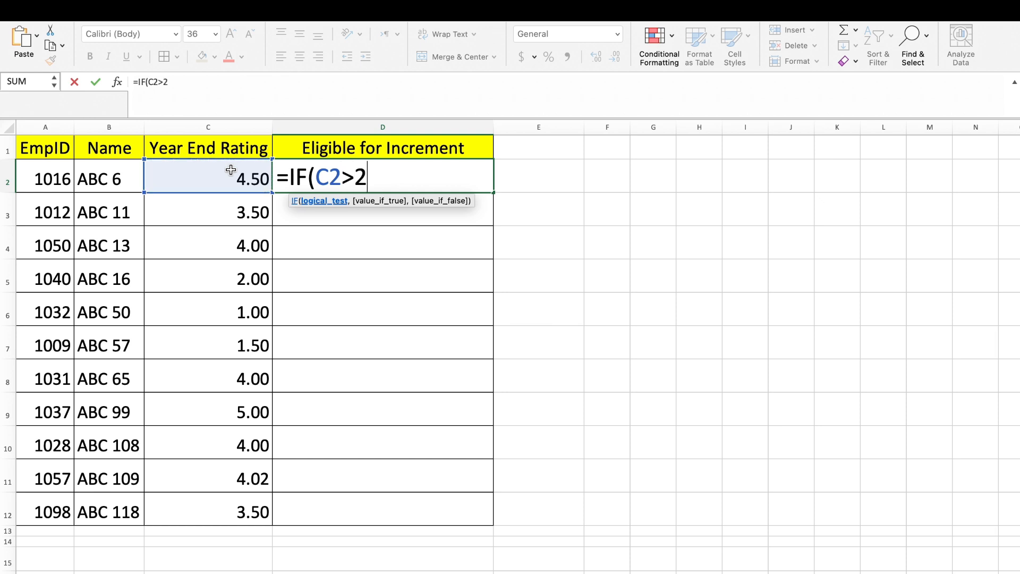
text(,"Y)
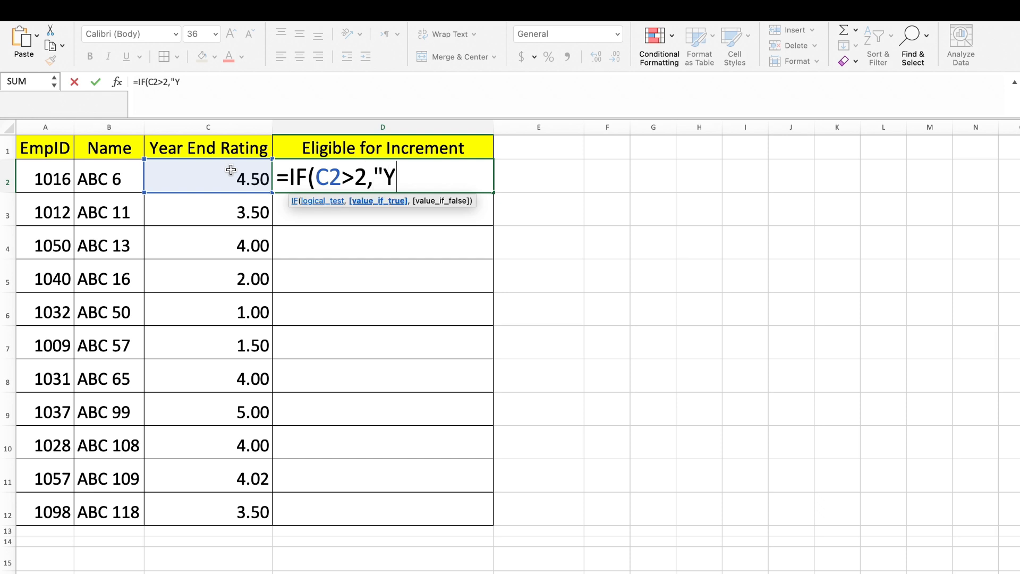
text(ES","N)
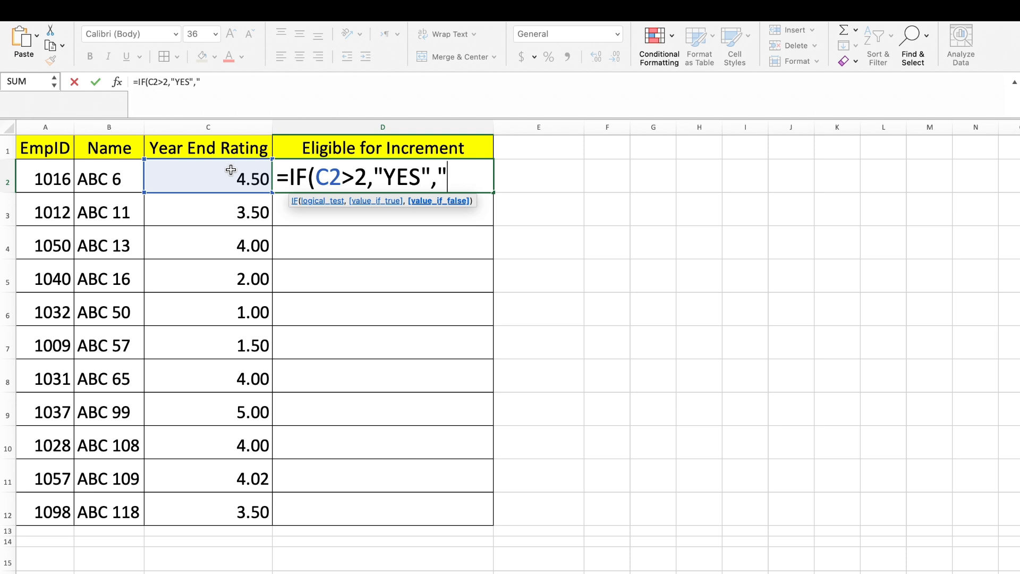
text(O"))
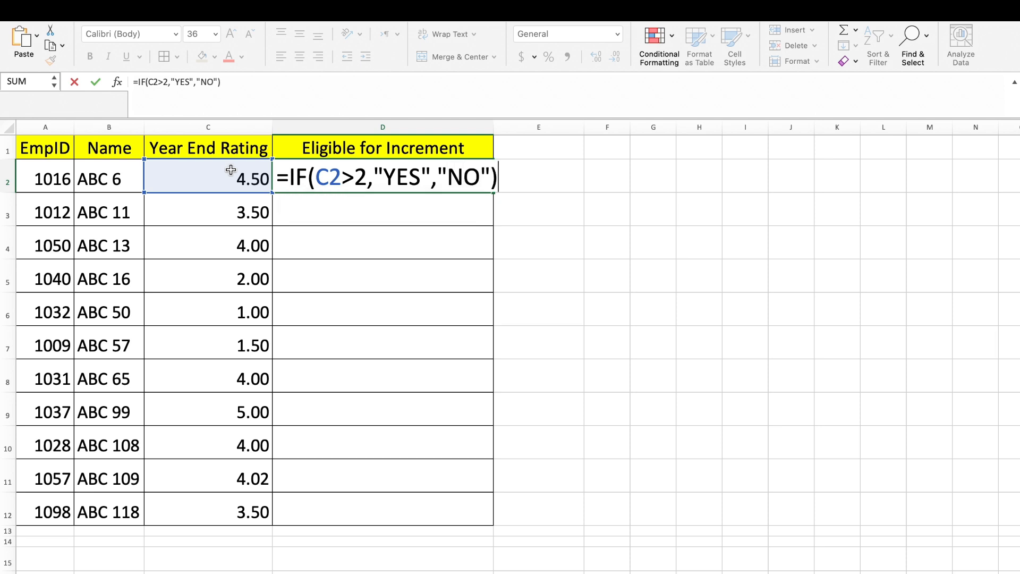
key(Return)
Fill the D2 formula down the Eligible for Increment column to row 12 and check the results for the low ratings.
click(359, 175)
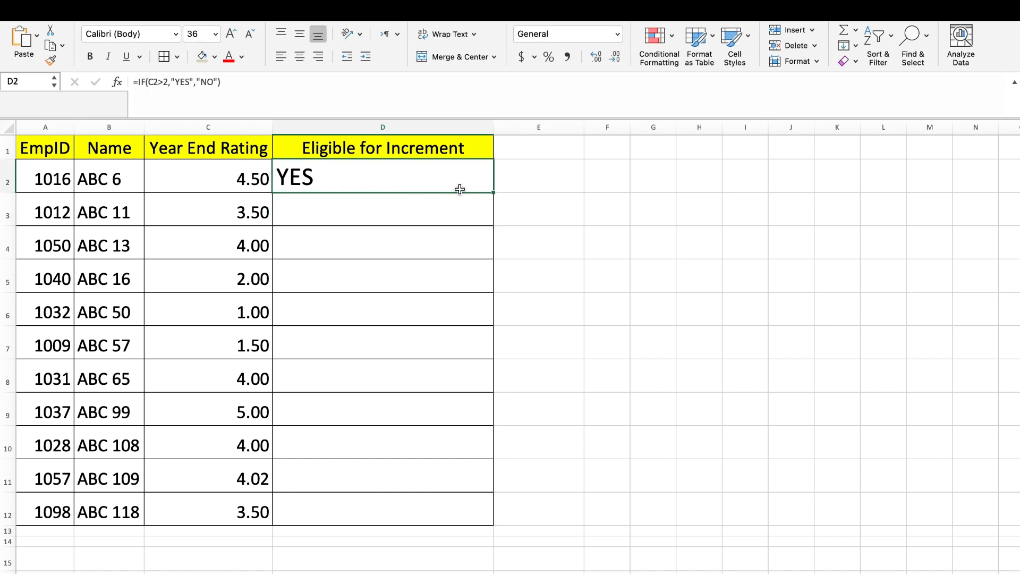
double_click(492, 194)
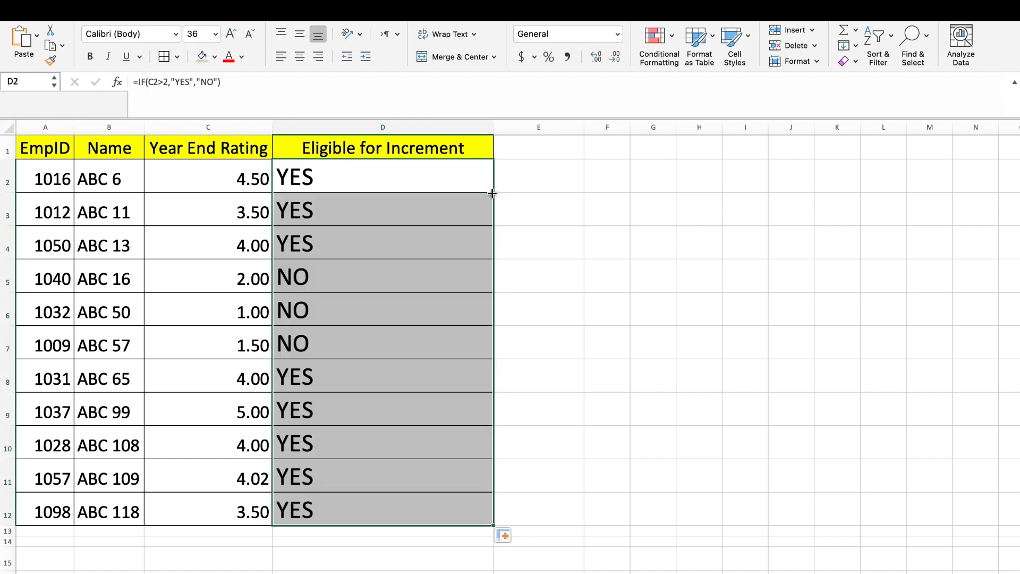
click(353, 300)
drag(250, 278, 316, 309)
click(316, 308)
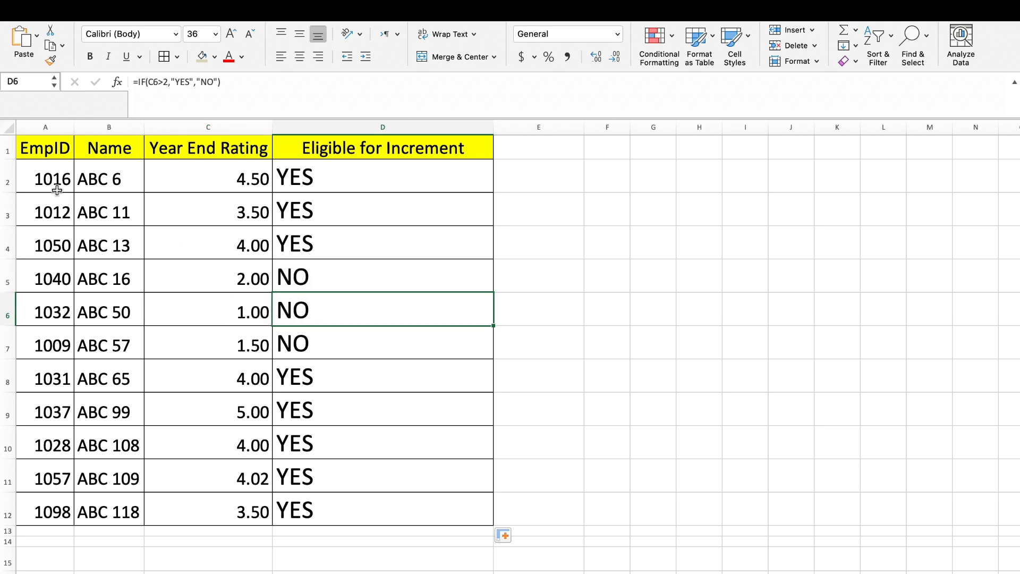
Highlight the cells in D2:D12 that contain the text NO with Light Red Fill with Dark Red Text conditional formatting.
drag(52, 180, 287, 510)
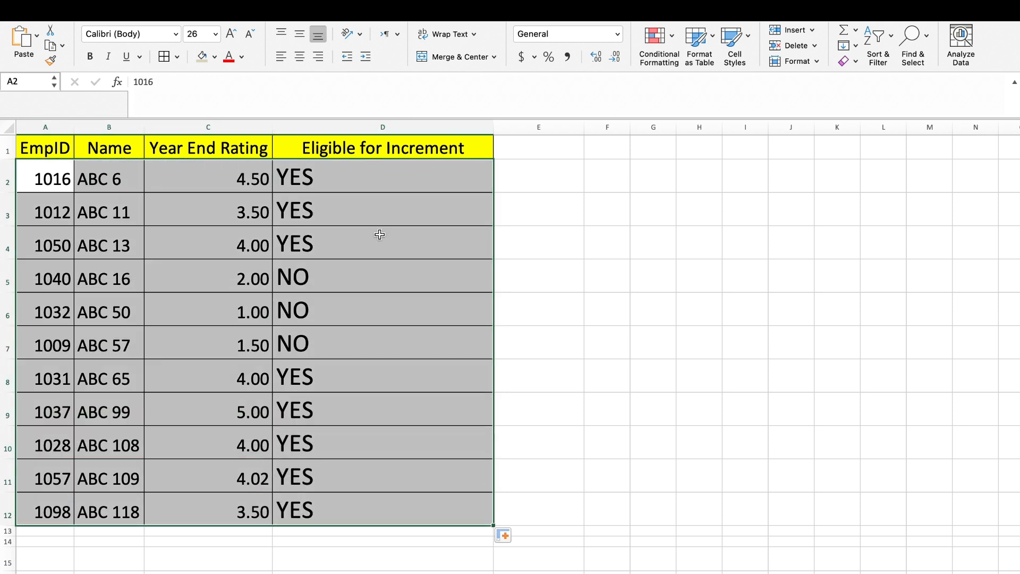
click(364, 174)
drag(365, 174, 370, 512)
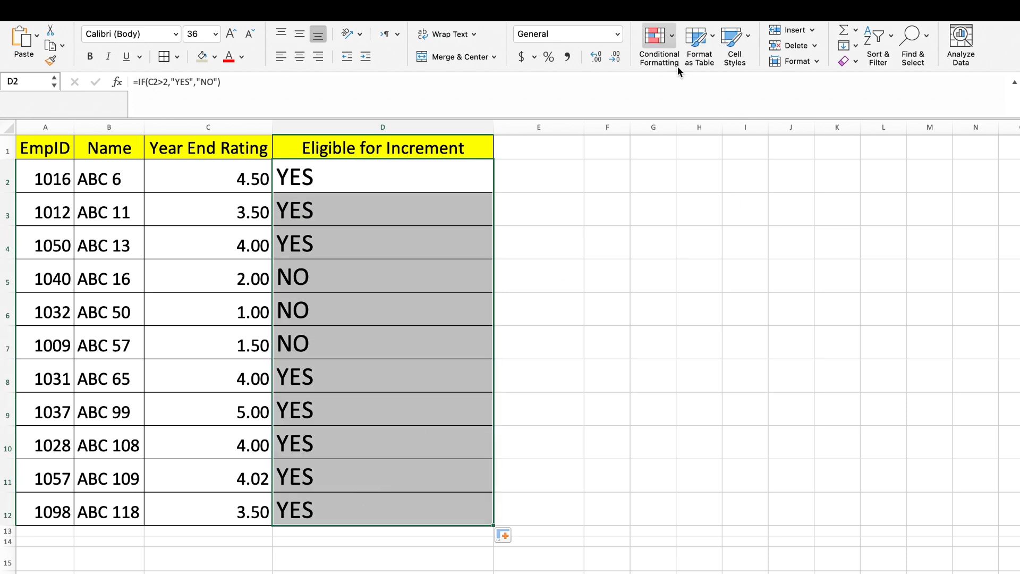
click(676, 48)
mouse_move(680, 62)
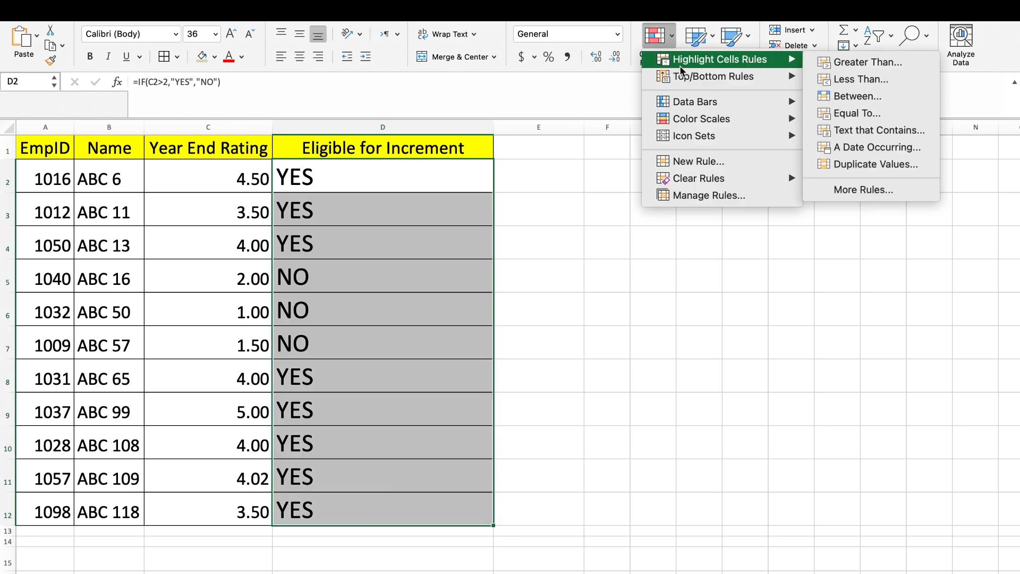
click(862, 133)
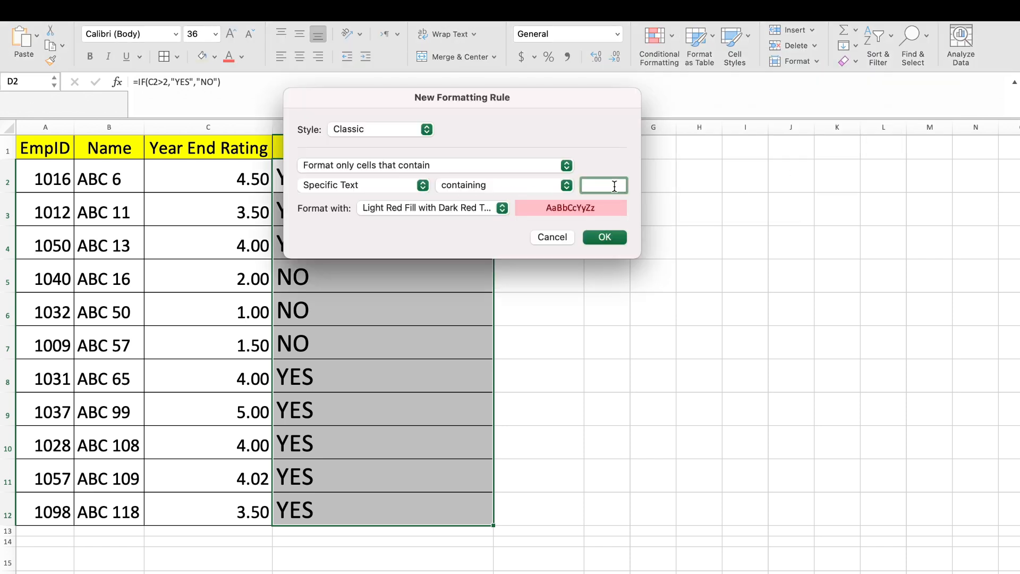
text(NO)
click(607, 240)
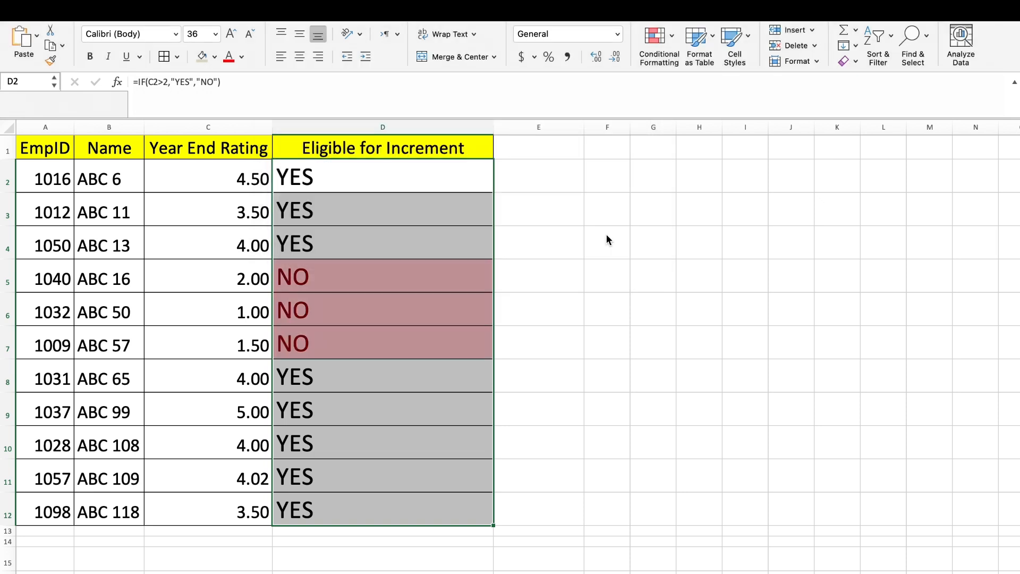
click(565, 337)
click(314, 314)
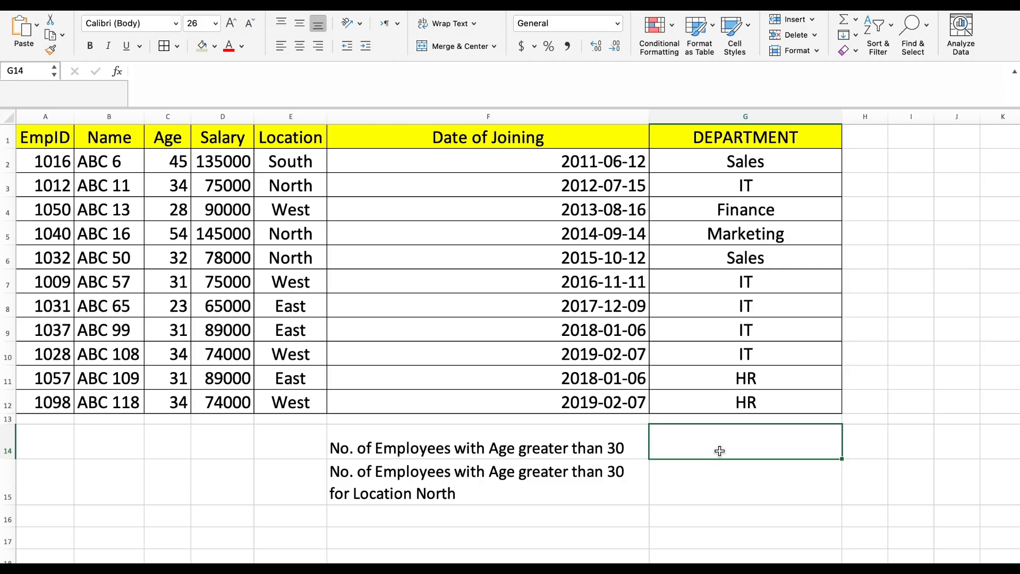
Count the employees older than 30 in G14 with =COUNTIF(C2:C12,">30").
double_click(720, 450)
text(=)
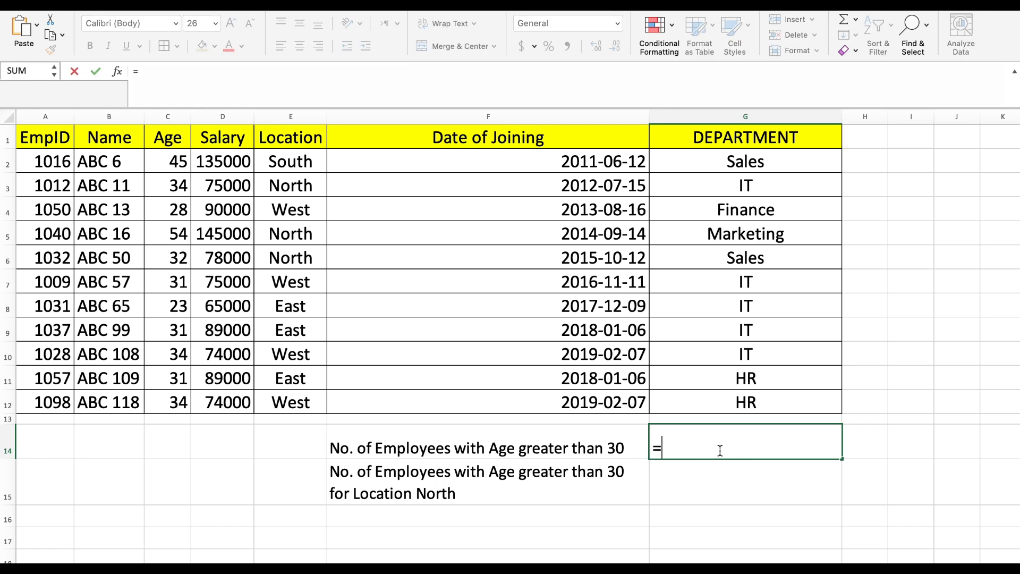
text(COUNTIF()
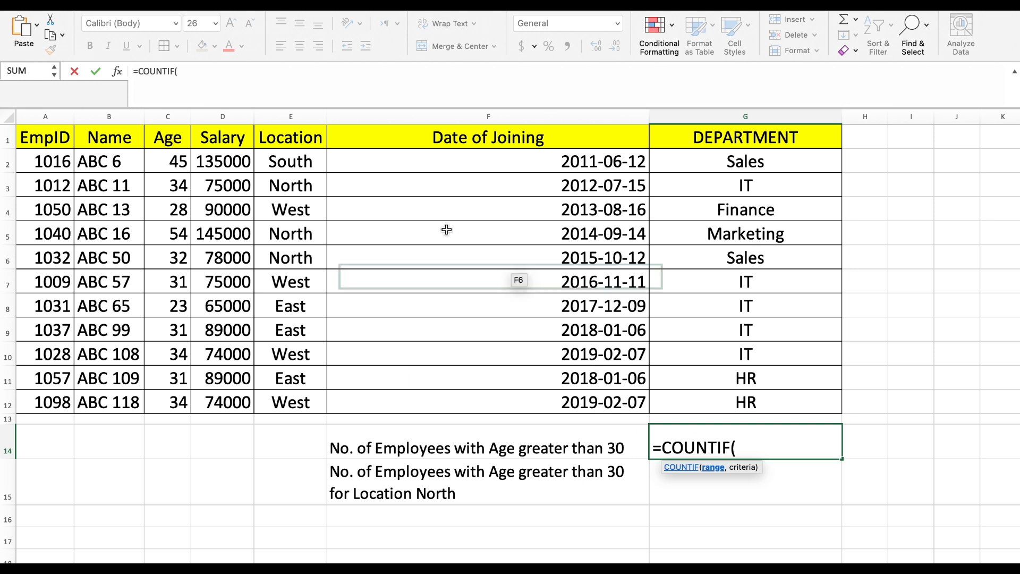
drag(170, 161, 175, 394)
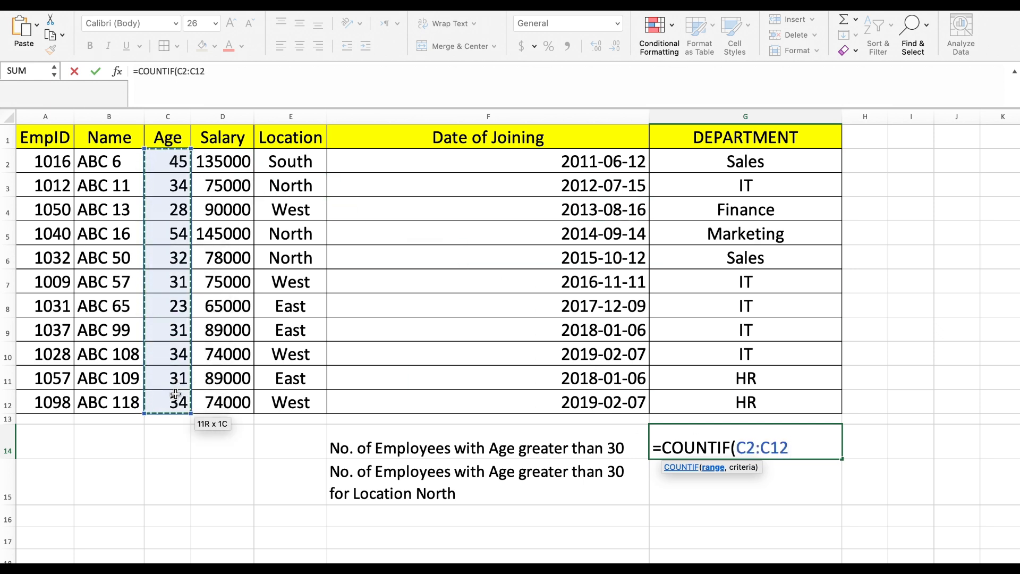
text(,">)
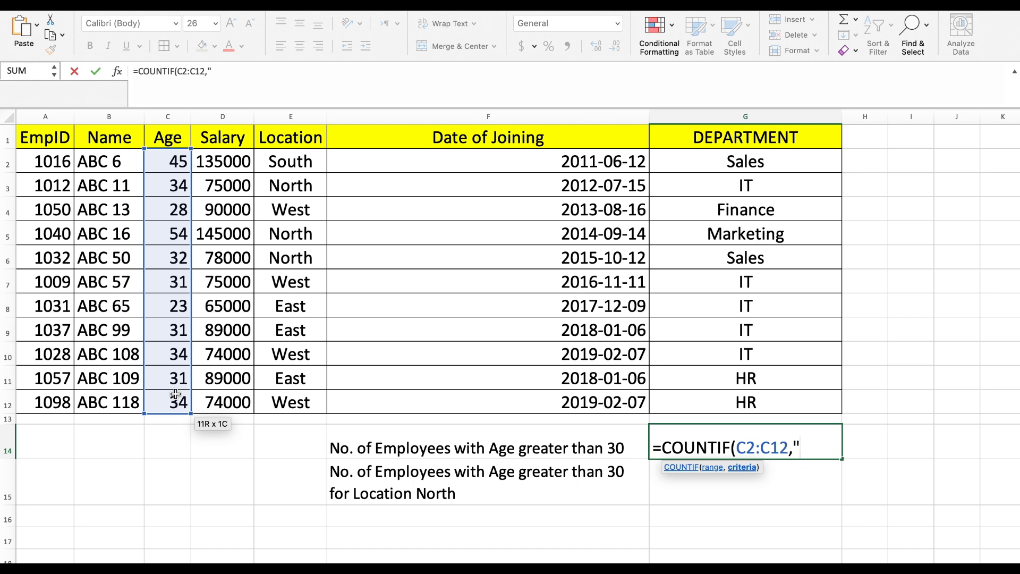
text(30"))
key(Return)
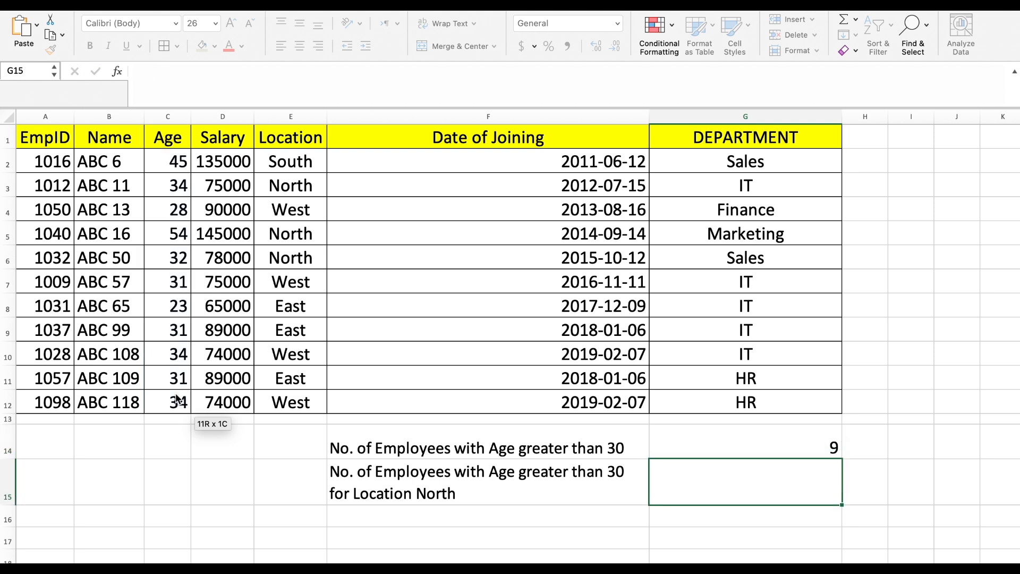
click(737, 450)
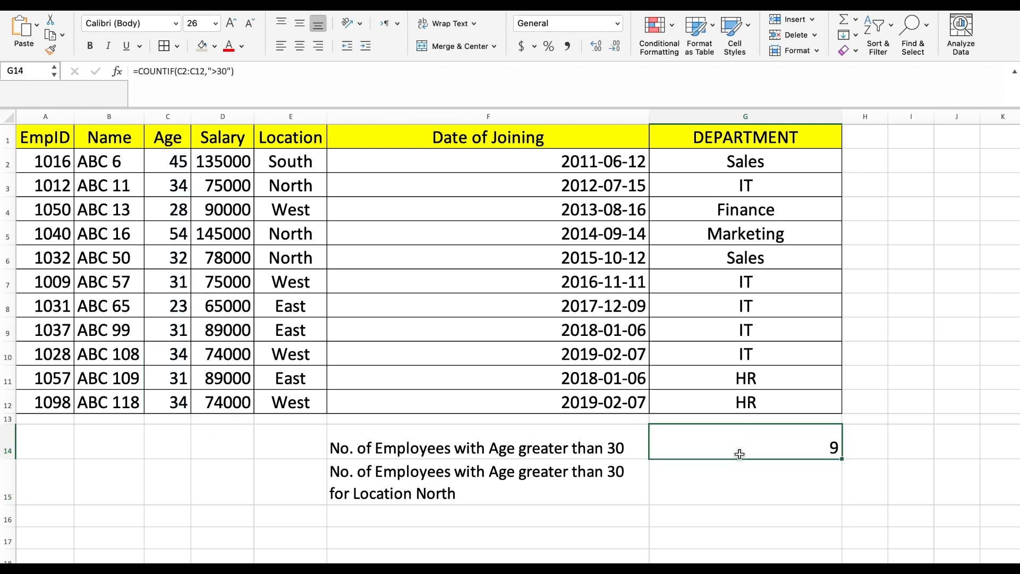
Count the employees older than 30 in location North in G15 with =COUNTIFS(C2:C12,">30",E2:E12,"North").
click(729, 486)
text(=)
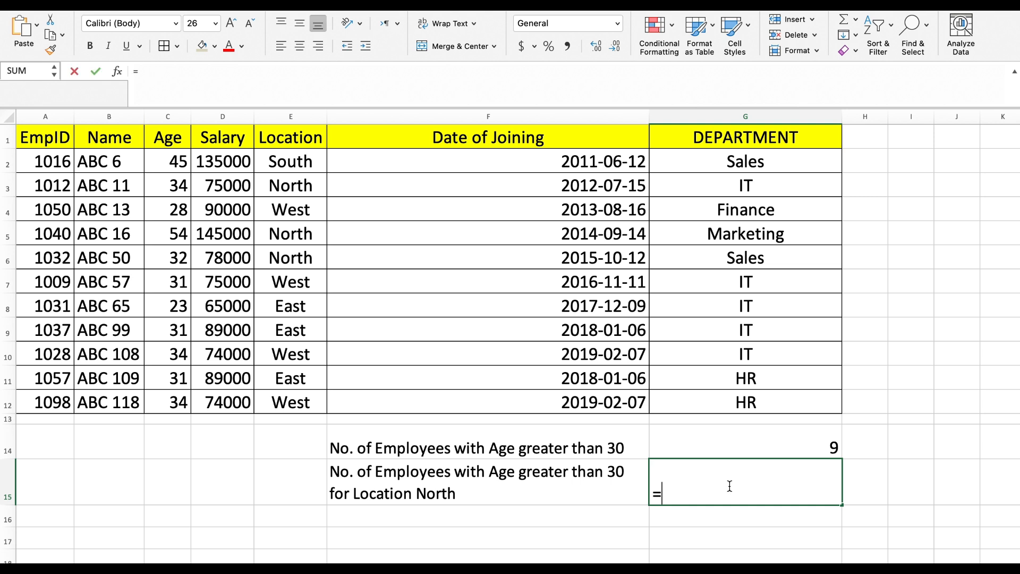
text(COUN)
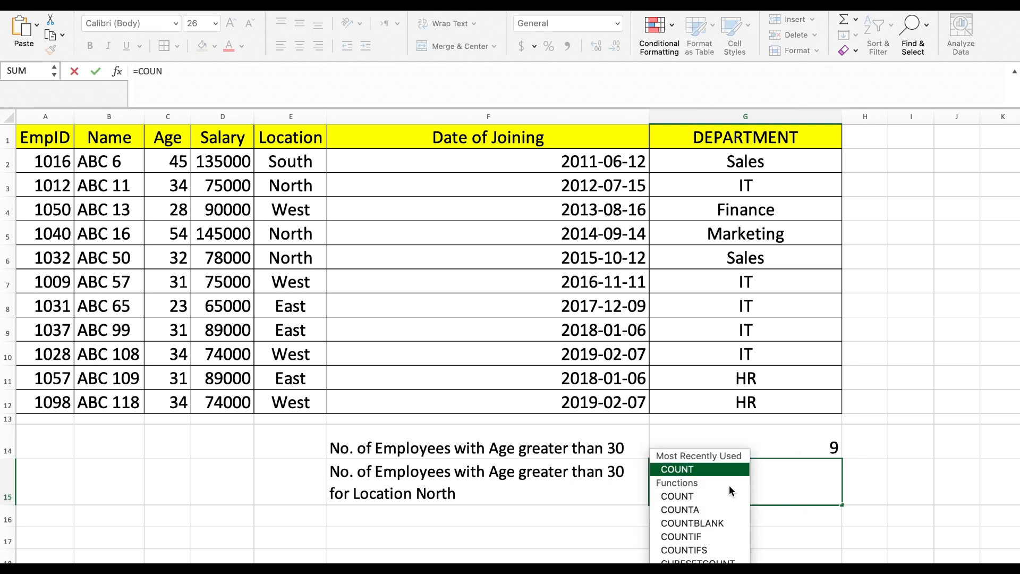
text(TIFS()
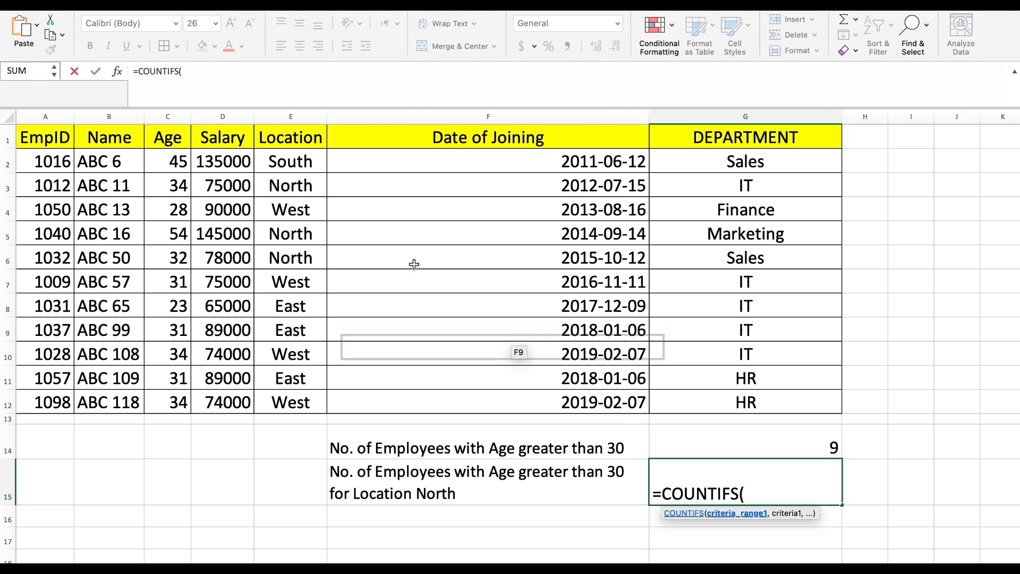
click(177, 160)
drag(177, 161, 171, 401)
text(,)
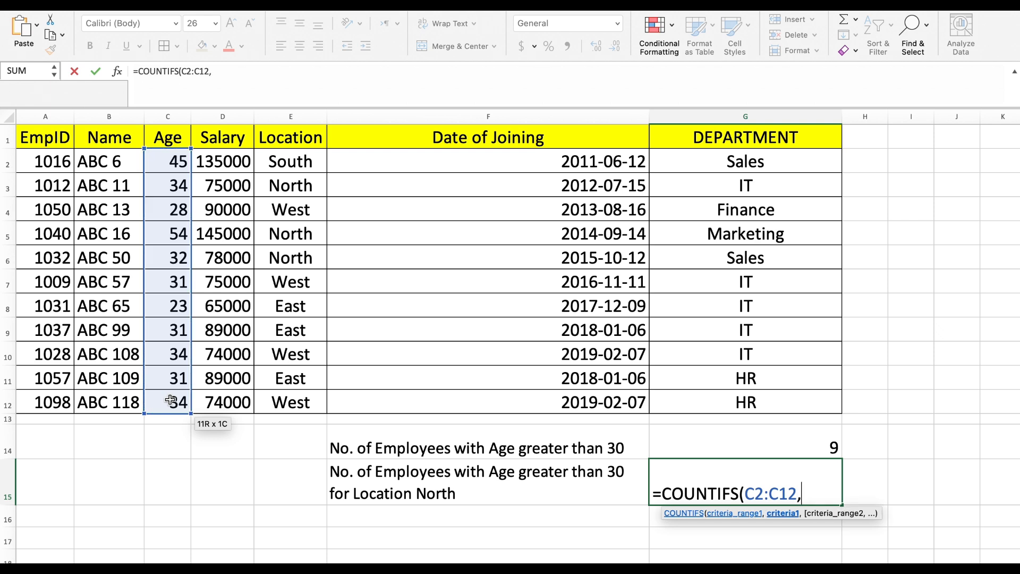
text(">30",)
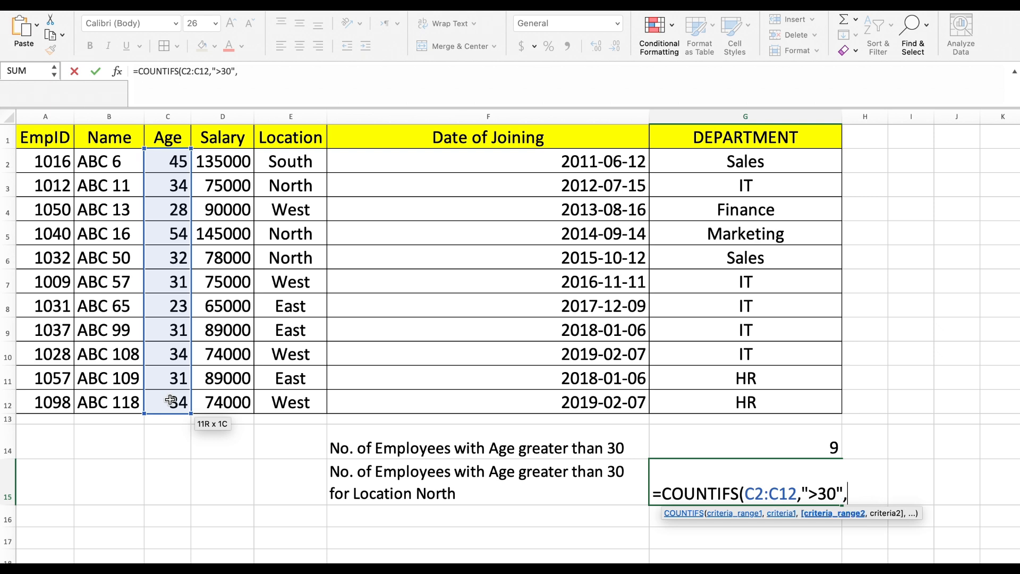
drag(275, 159, 283, 400)
text(,)
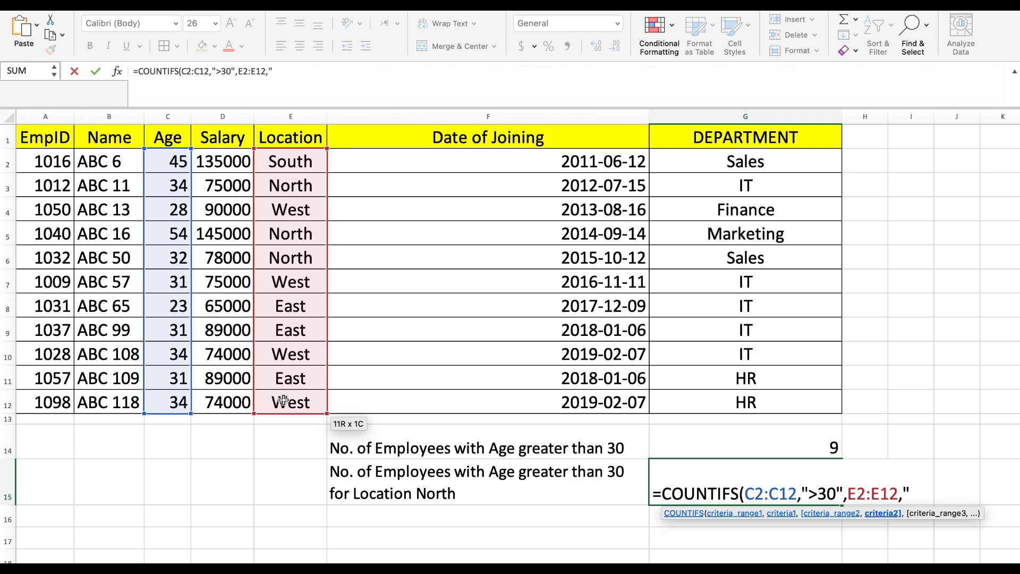
text("North")
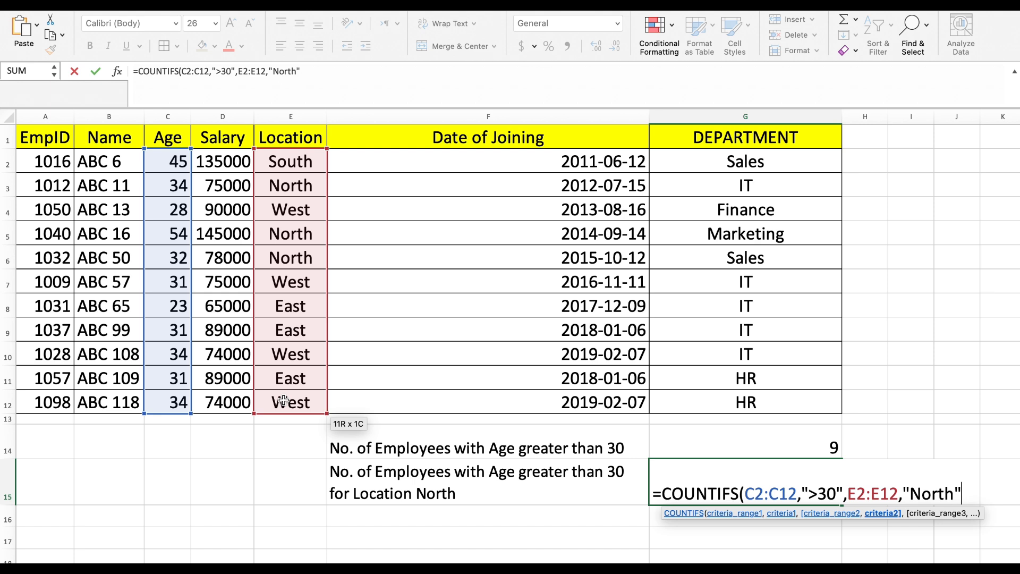
text())
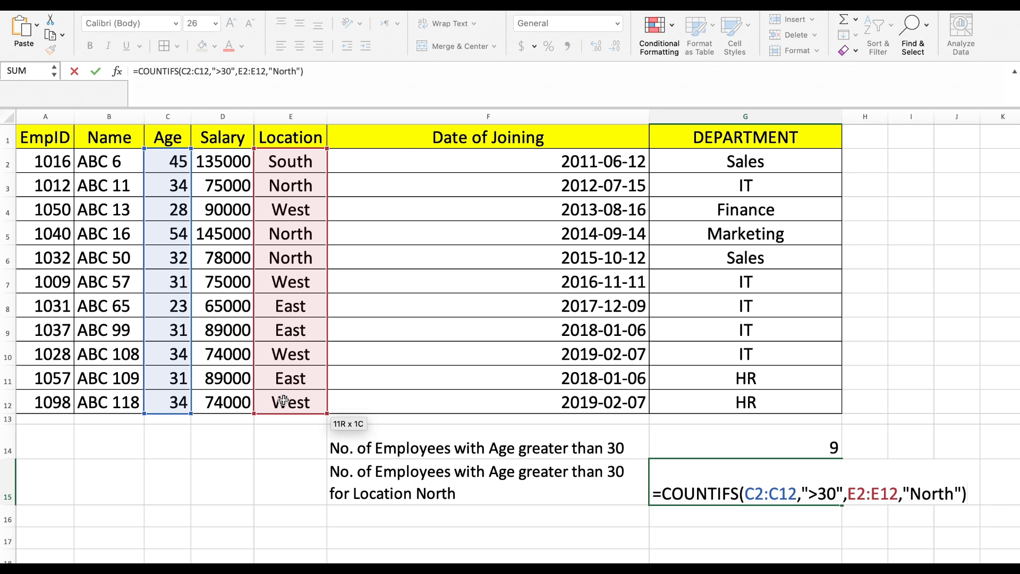
key(Return)
Centre and bold the two count results in G14:G15.
drag(717, 452, 714, 475)
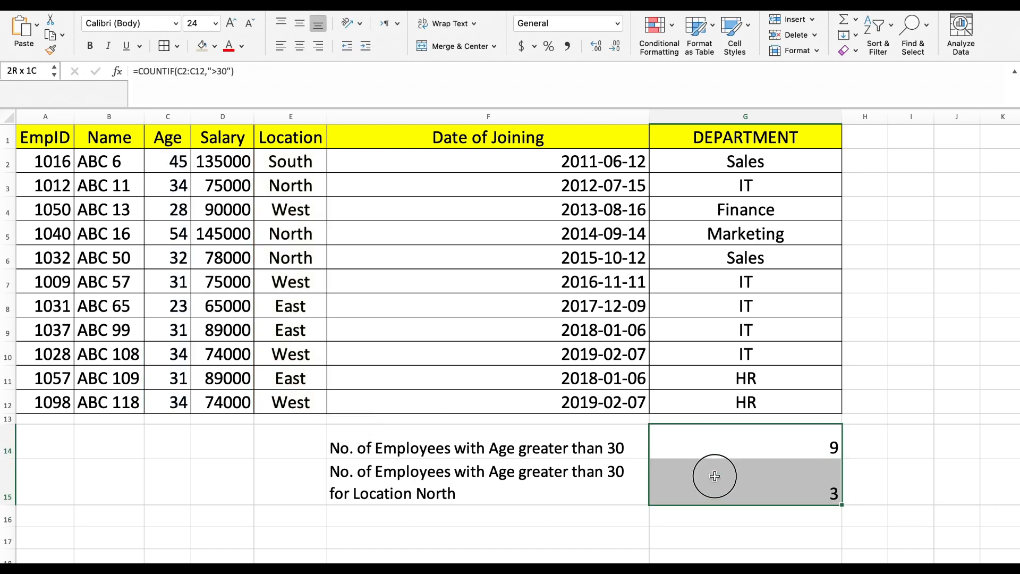
click(299, 46)
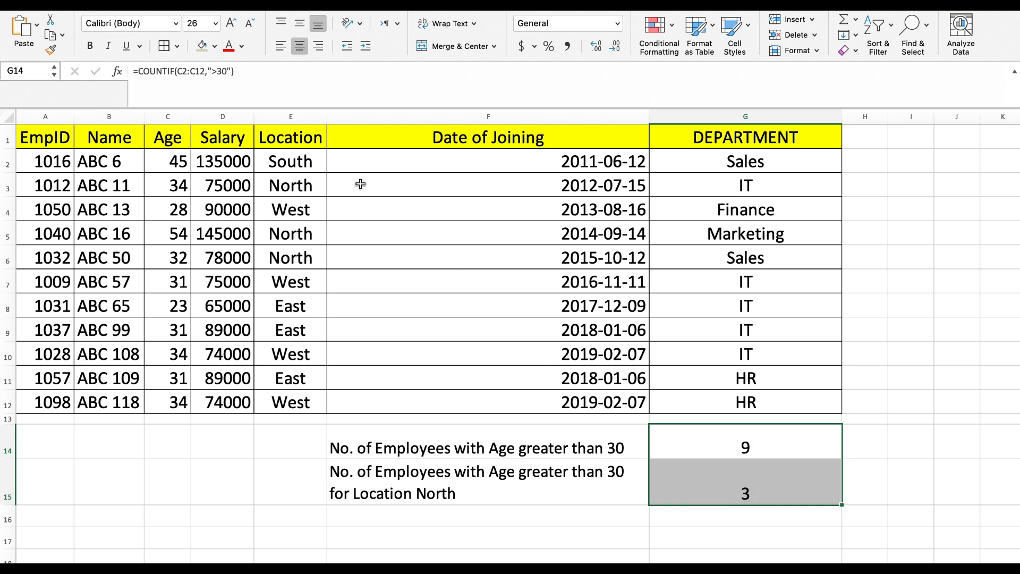
click(89, 46)
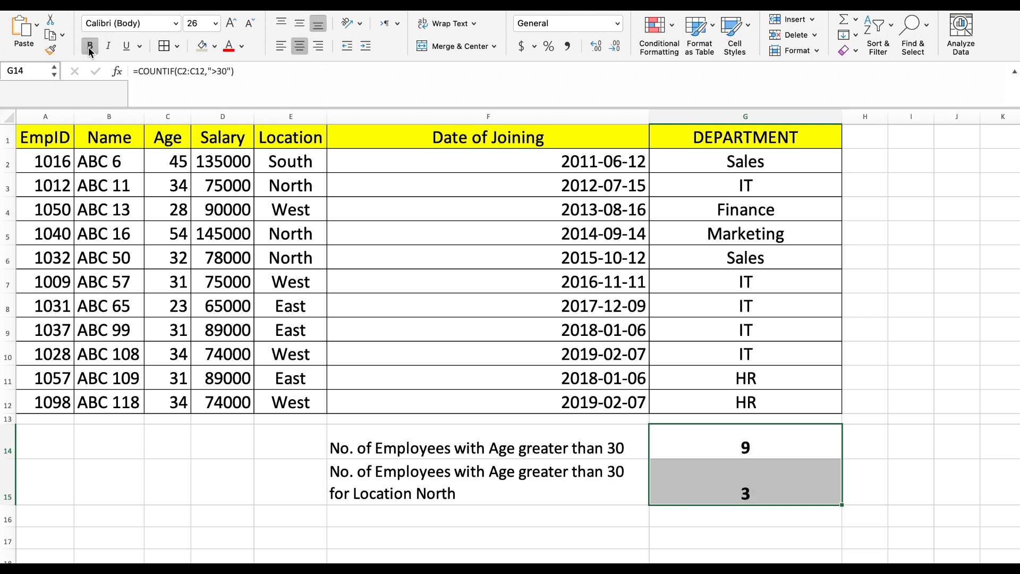
click(503, 462)
click(717, 482)
click(711, 447)
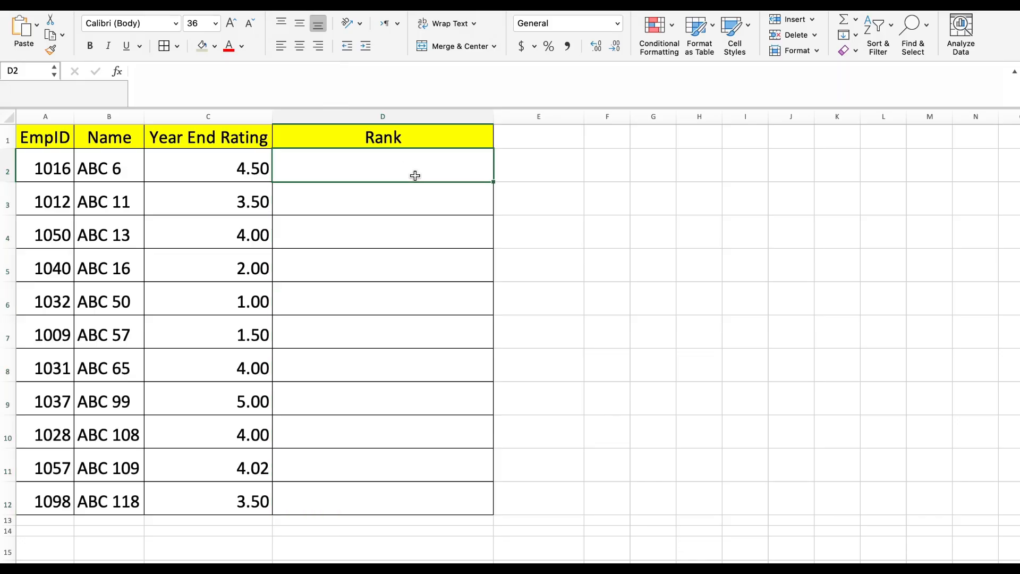
Start a RANK formula in D2 of the Rank column that compares C2 with the ratings in C2:C12.
text(=RANK)
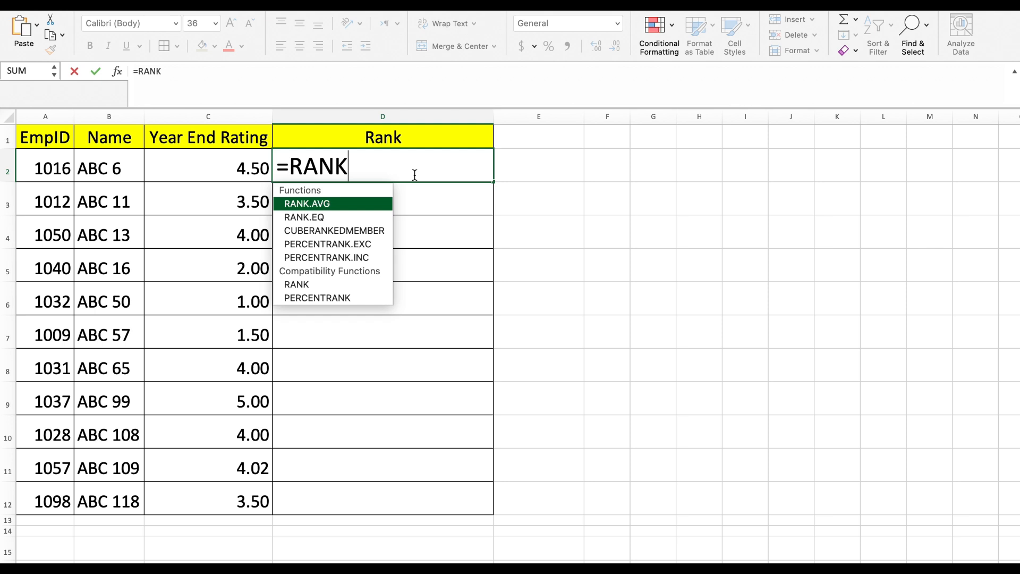
double_click(329, 284)
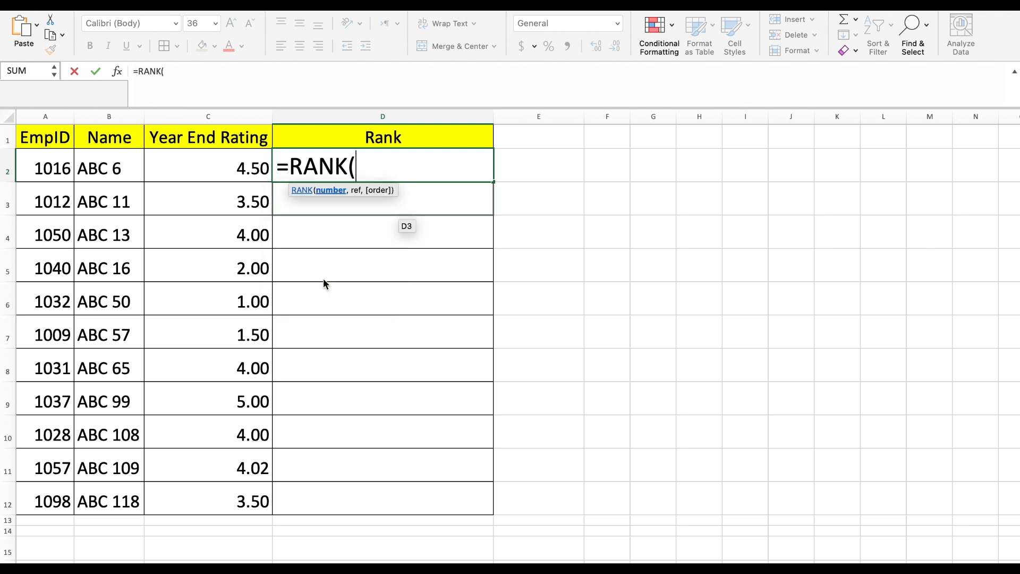
click(244, 165)
text(,)
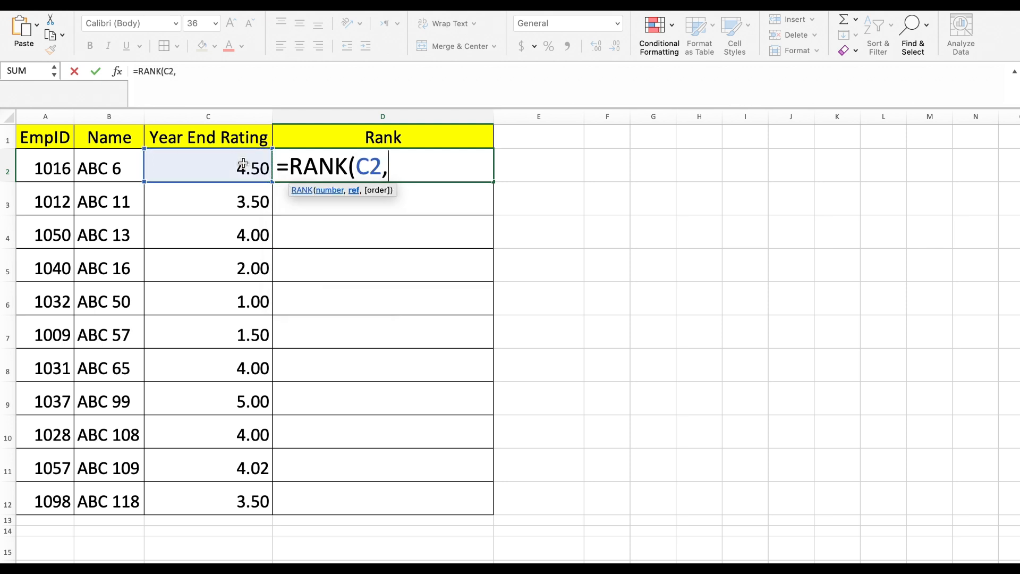
drag(244, 165, 228, 505)
Make the ratings range absolute and complete the formula in descending order as =RANK(C2,$C$2:$C$12,0).
click(393, 168)
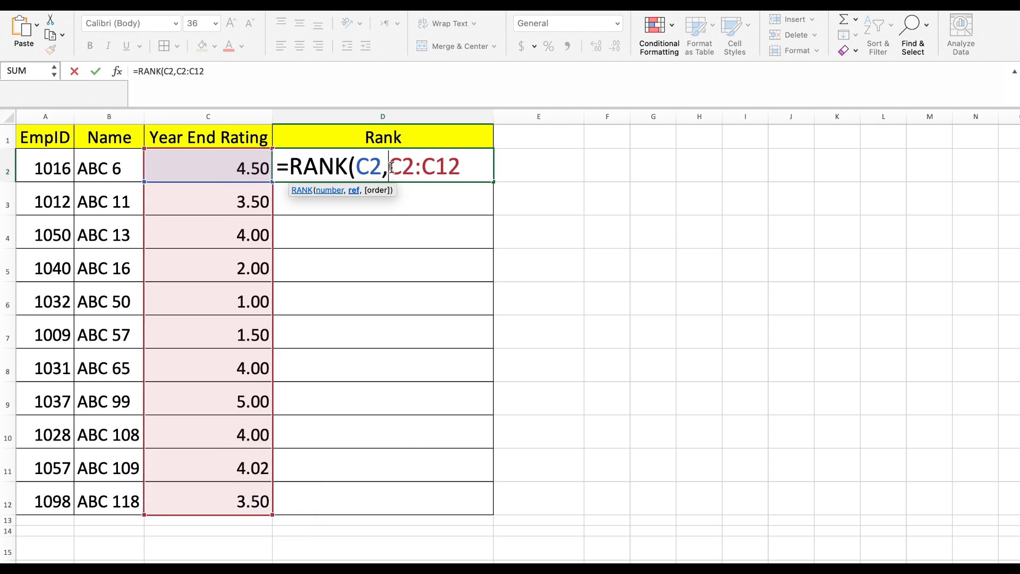
text($)
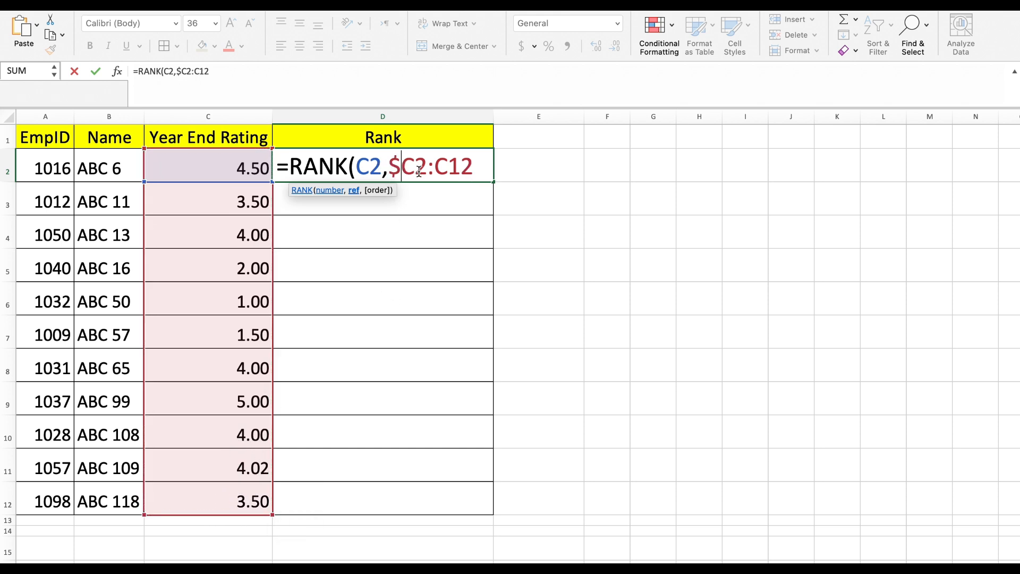
click(417, 171)
text($)
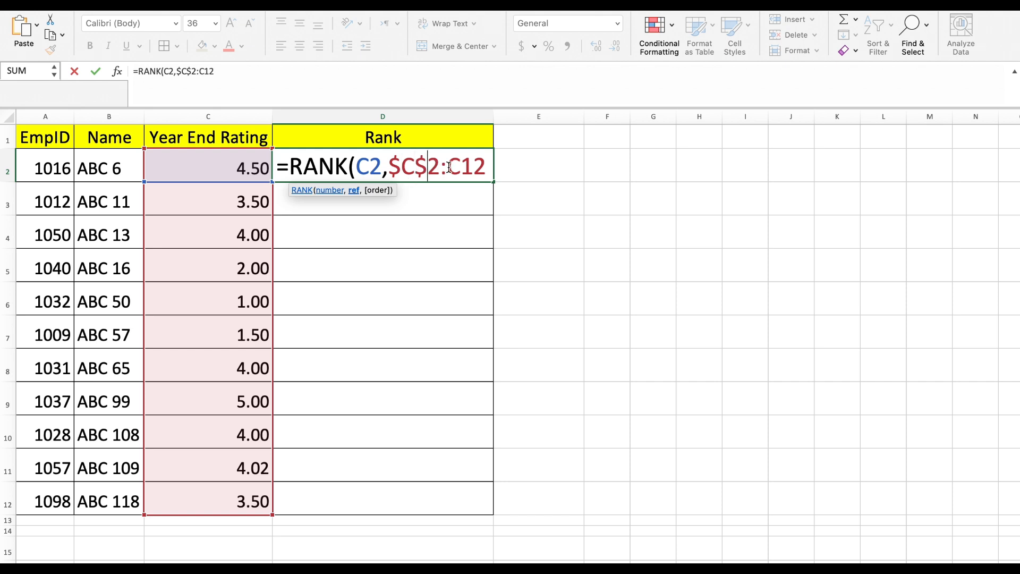
click(450, 167)
text($C)
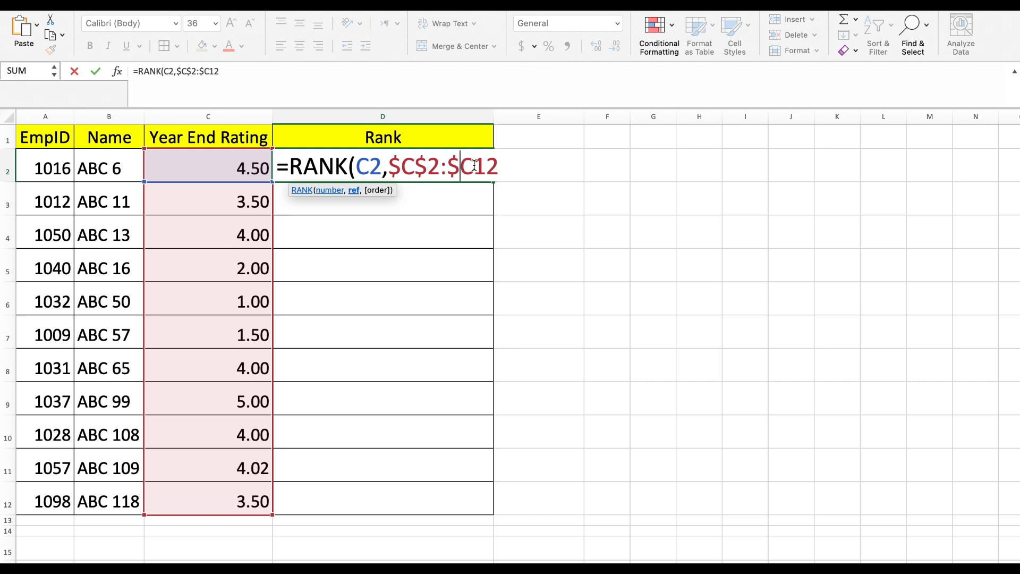
text($)
click(519, 166)
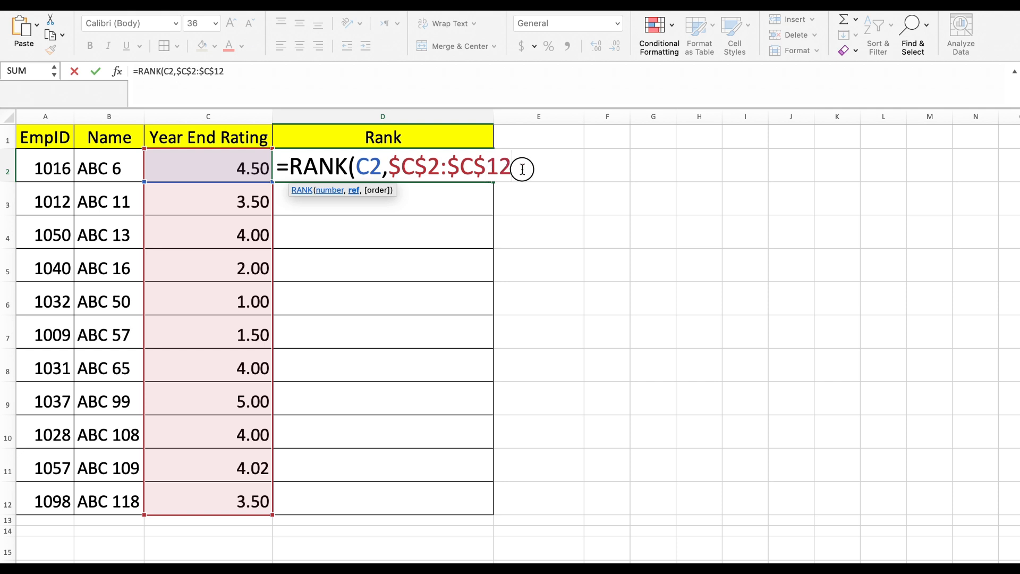
text(,)
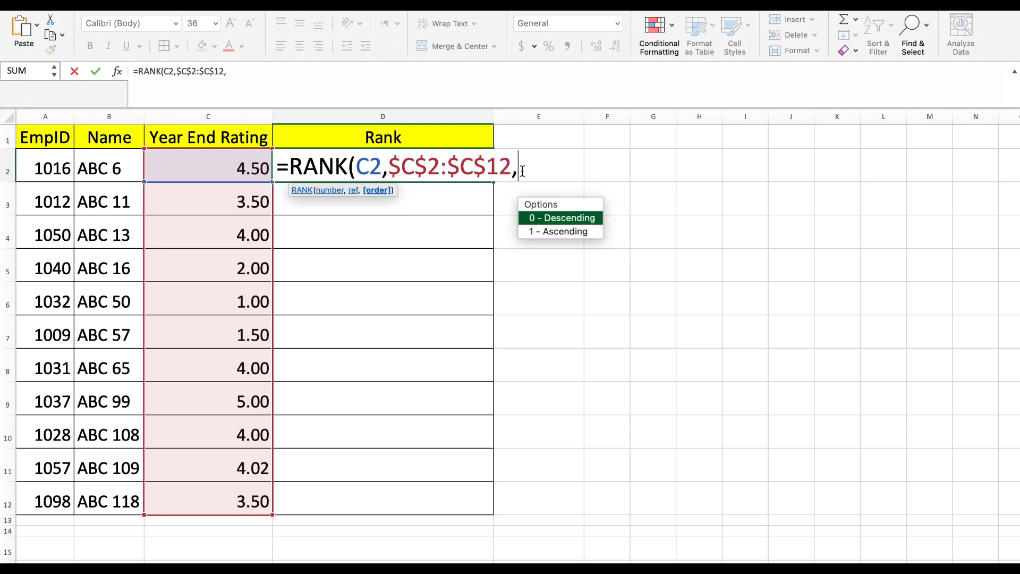
double_click(545, 217)
text())
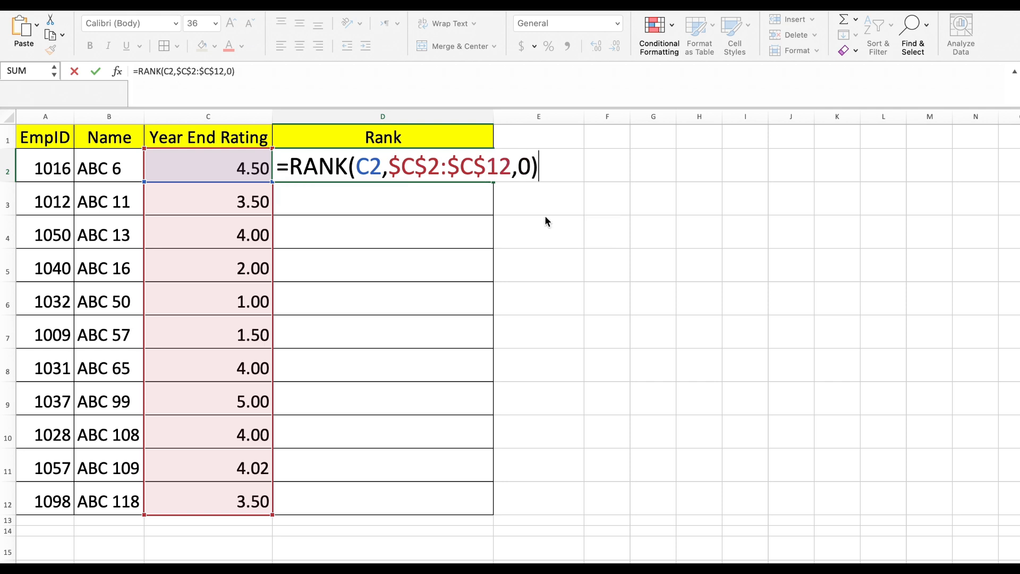
key(Return)
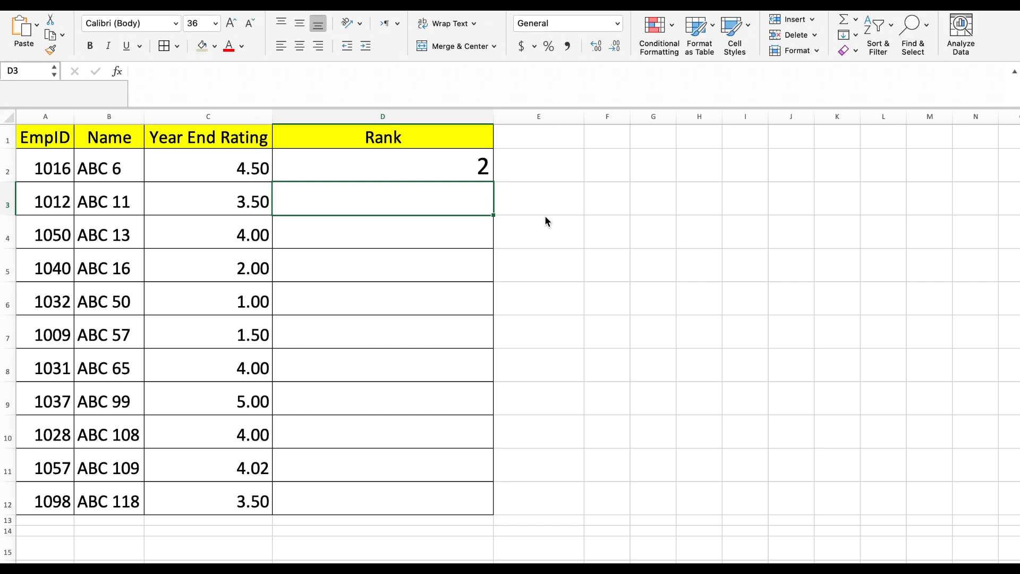
Fill the RANK formula from D2 down to D12 and compare ratings with ranks in rows 9 and 6.
click(468, 170)
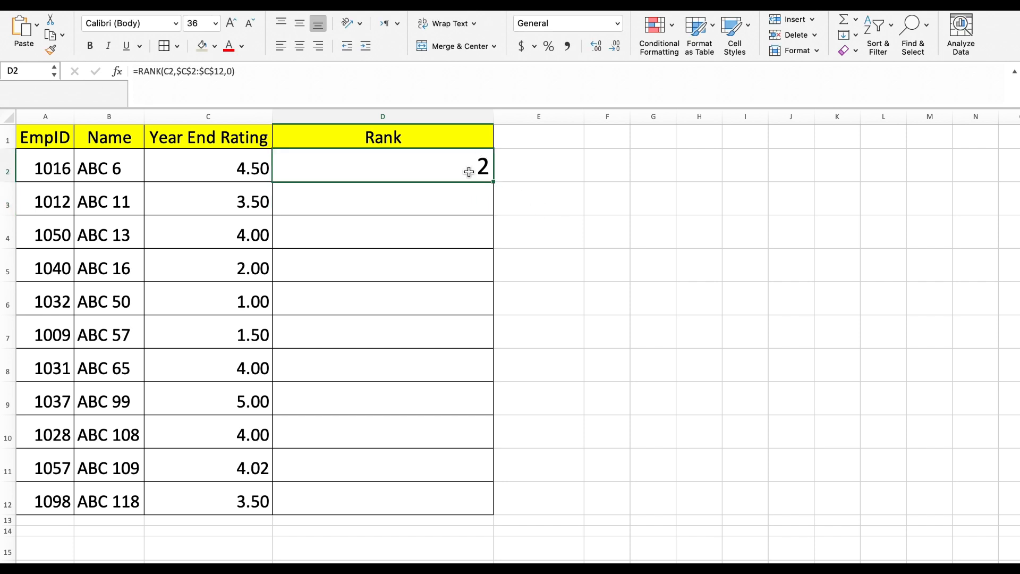
double_click(494, 184)
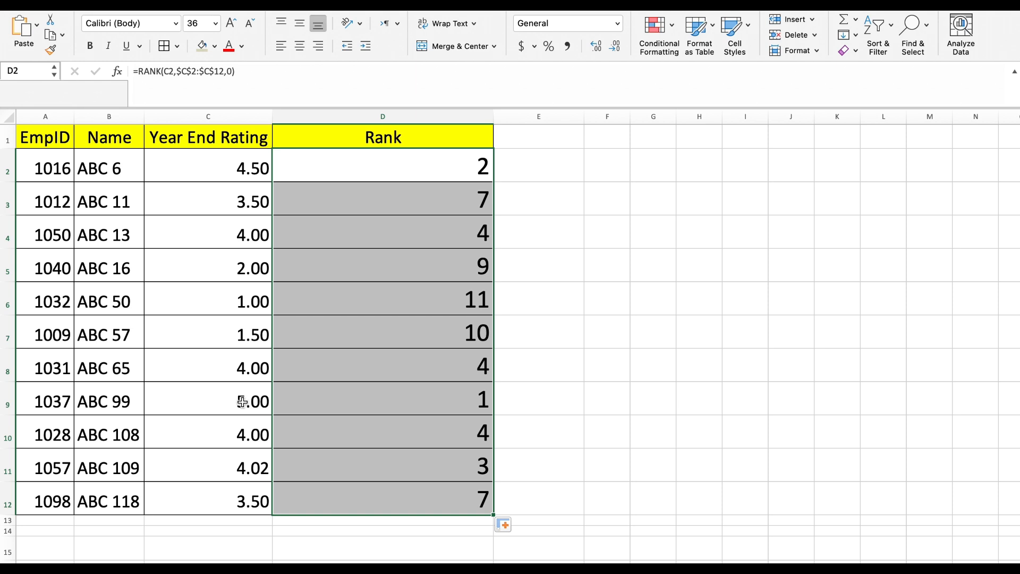
drag(242, 401, 391, 403)
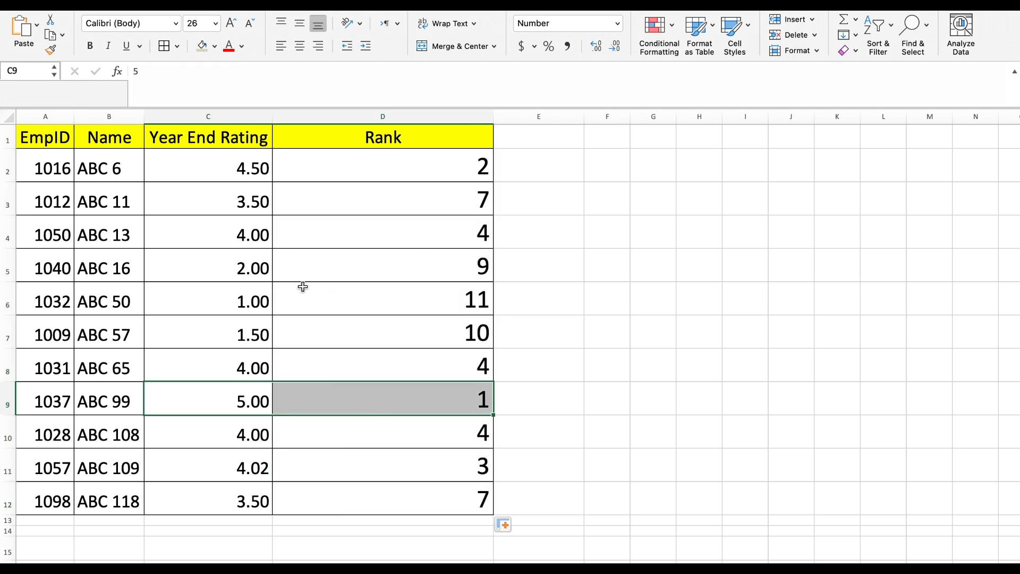
drag(246, 299, 321, 303)
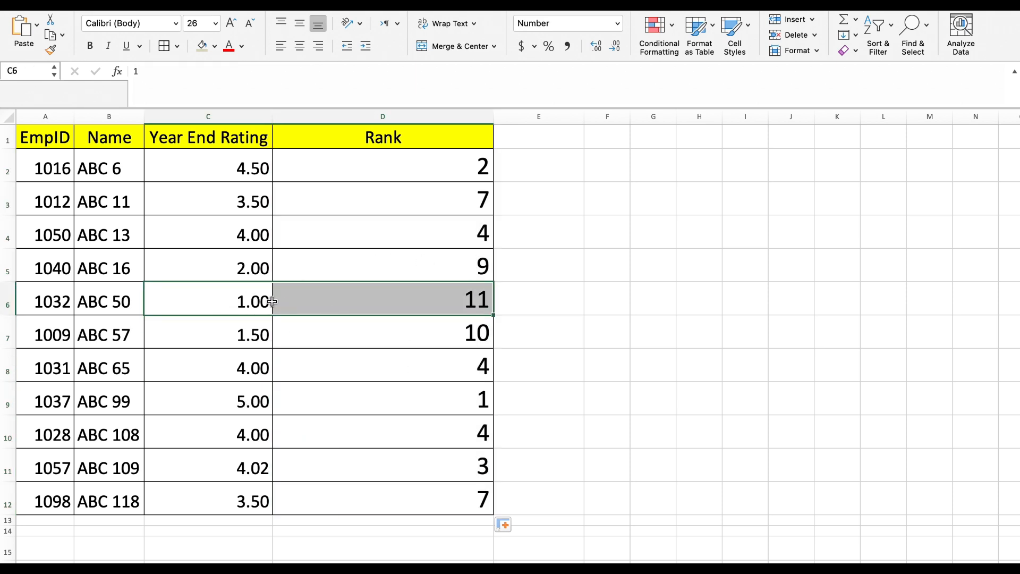
Set the year-end rating in C2 to 5 and check the recalculated rank in D2.
click(243, 167)
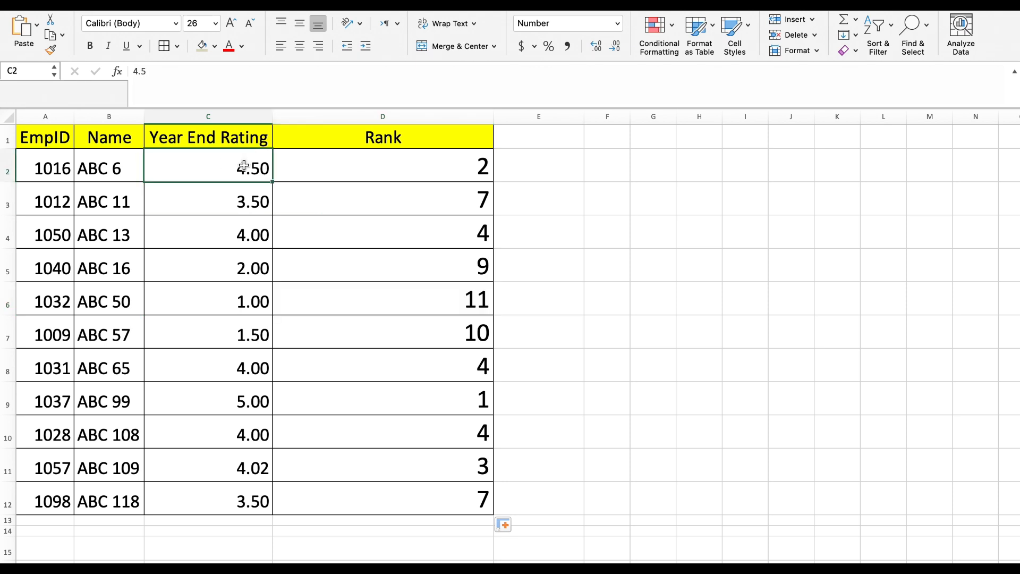
text(5)
key(Return)
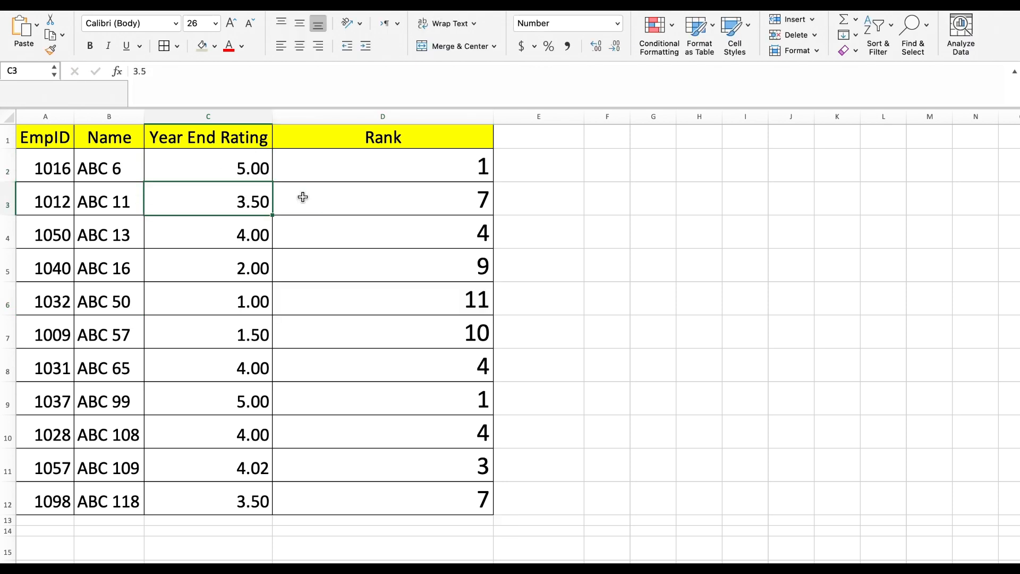
click(414, 173)
Set the year-end rating in C11 to 1 and check the recalculated rank in D11.
click(262, 299)
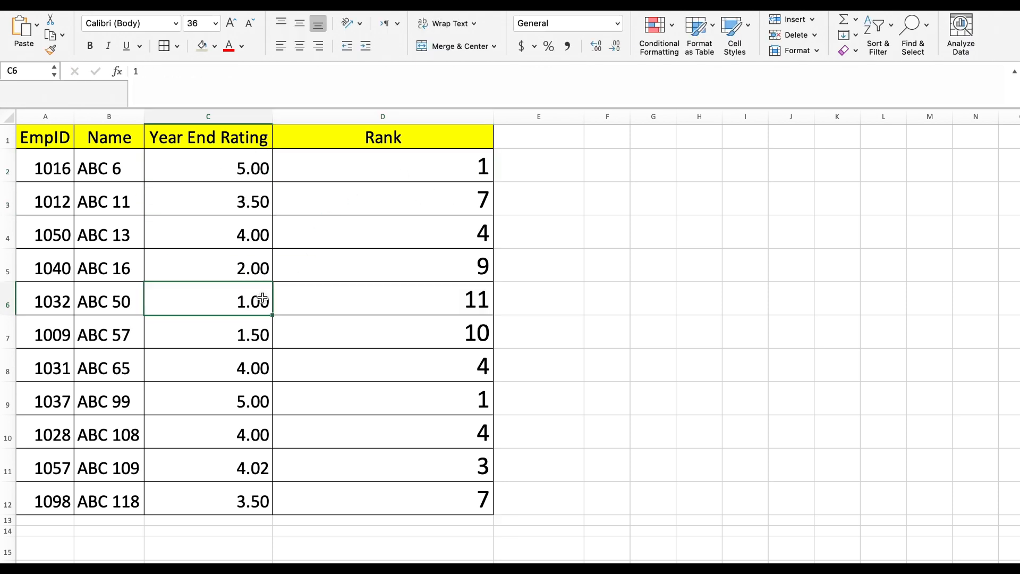
click(250, 465)
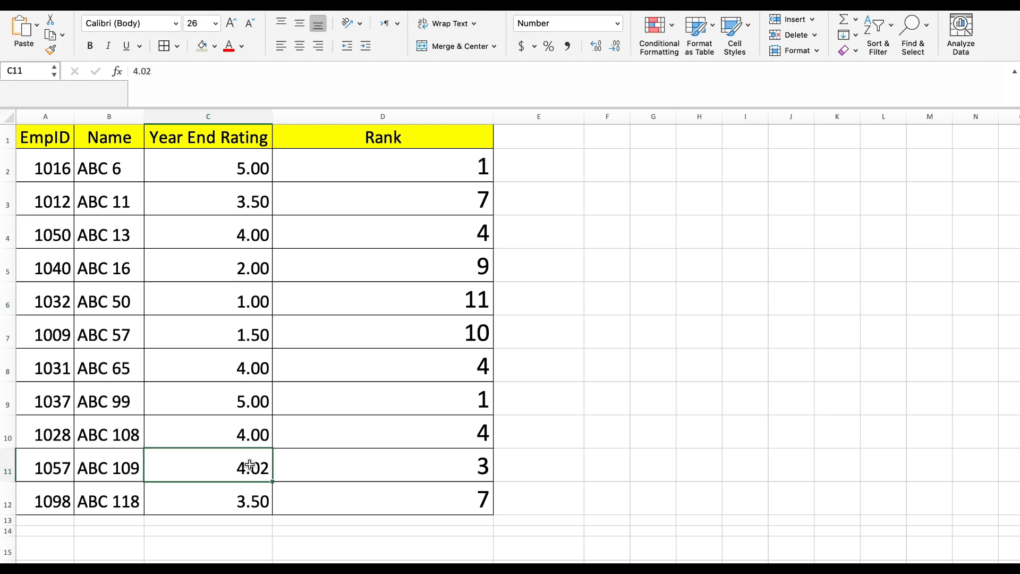
text(1)
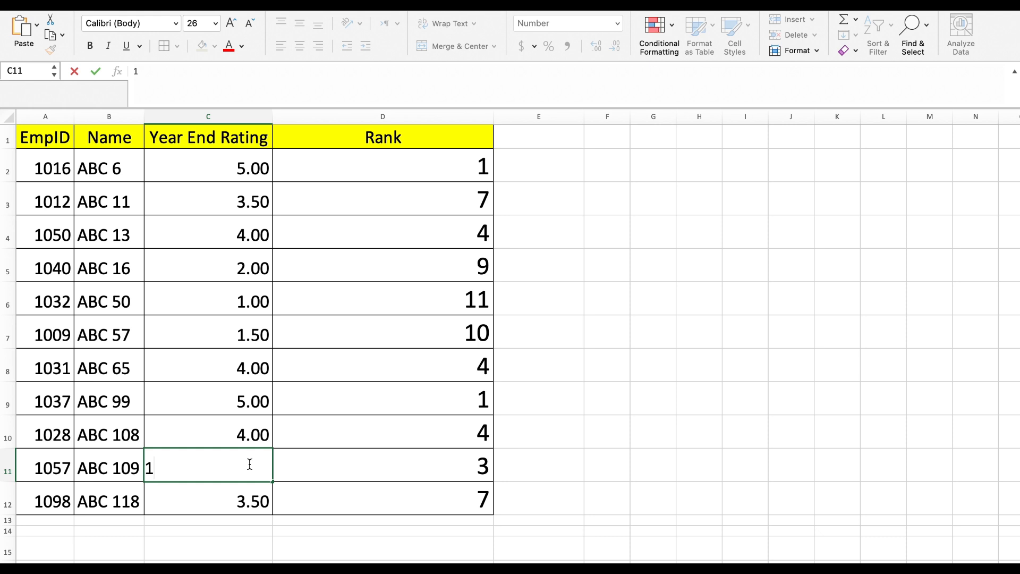
click(307, 467)
click(312, 465)
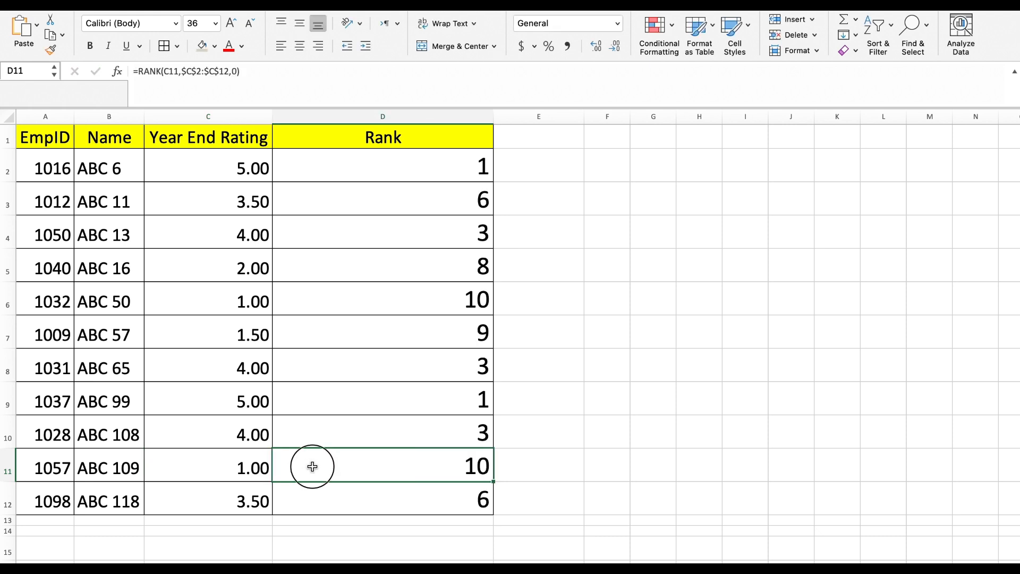